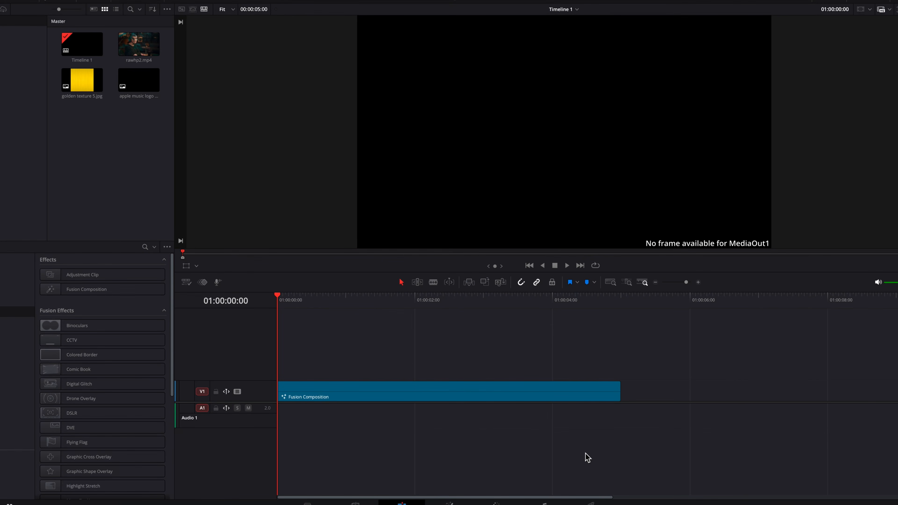
Preview the apple music logo and the golden texture 5.jpg image from the media pool.
left_click(140, 83)
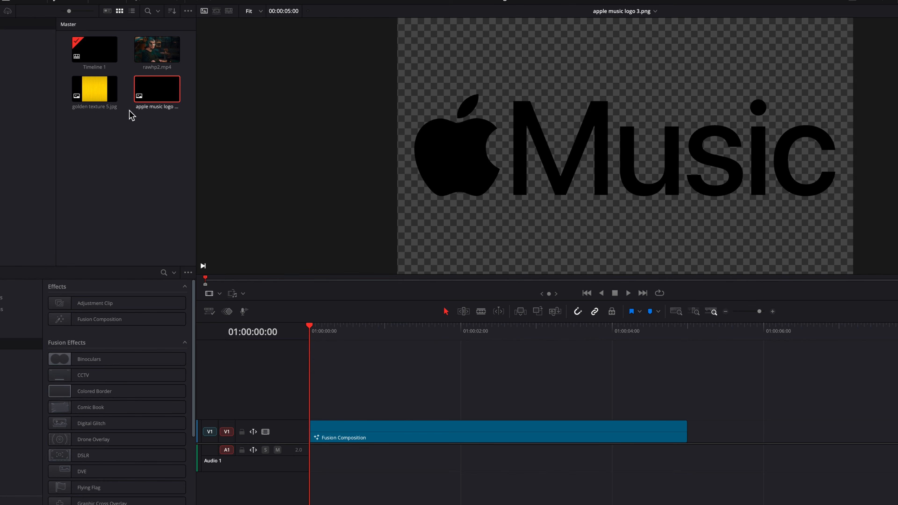
left_click(100, 93)
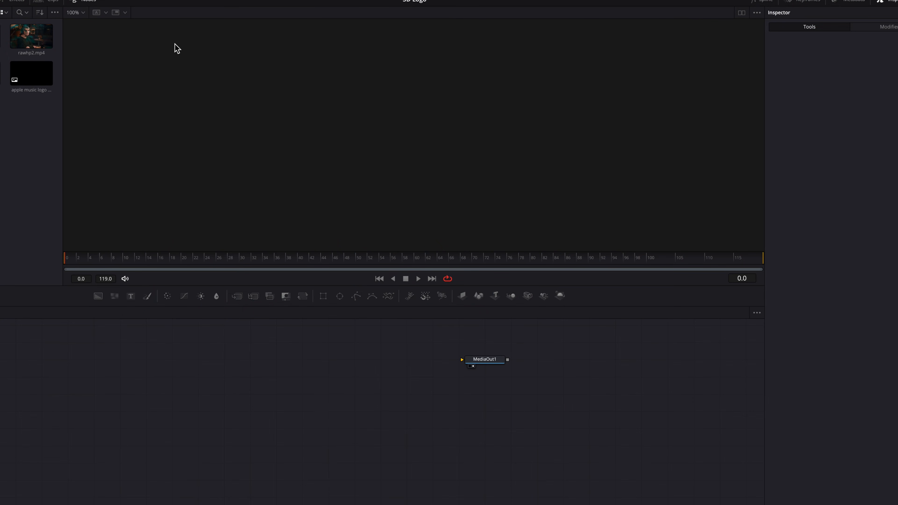
Import apple music.svg into the Fusion composition with an image width of 1920 and display its node in the viewer beside MediaOut1.
left_click(156, 5)
mouse_move(212, 60)
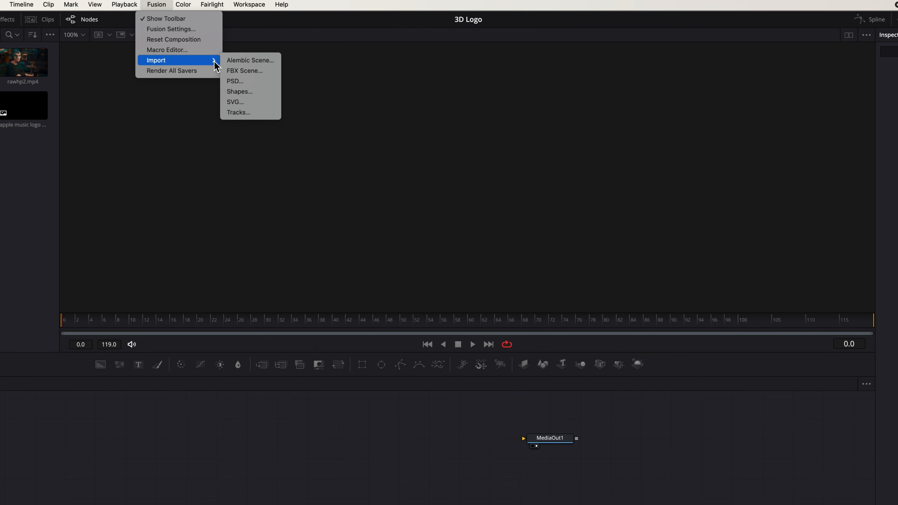
left_click(265, 102)
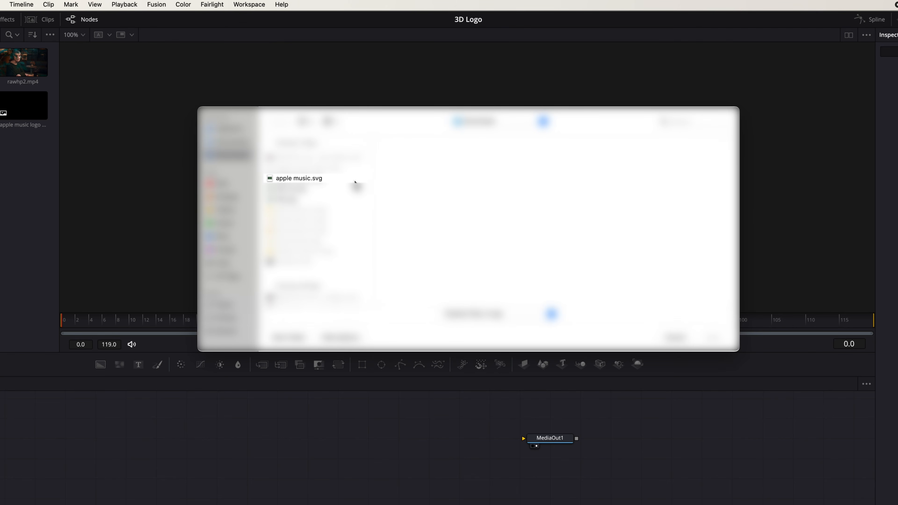
double_click(338, 178)
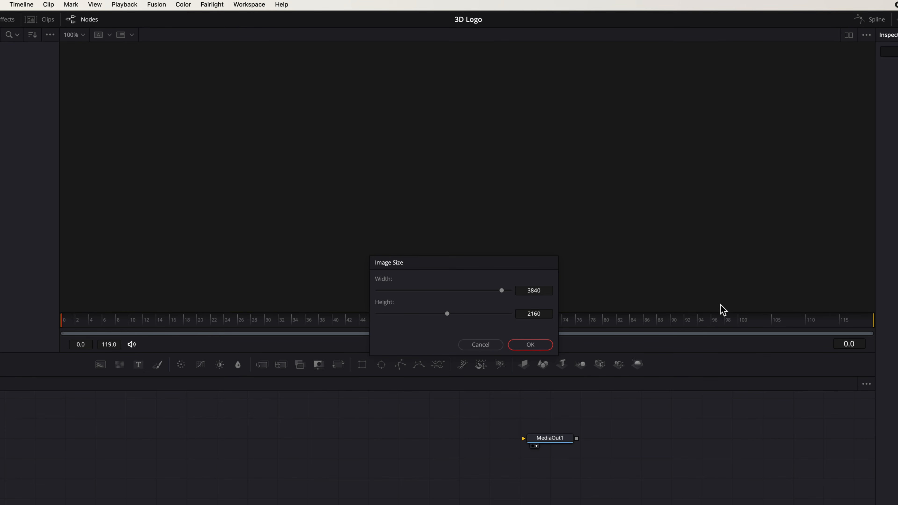
double_click(551, 291)
type("1920")
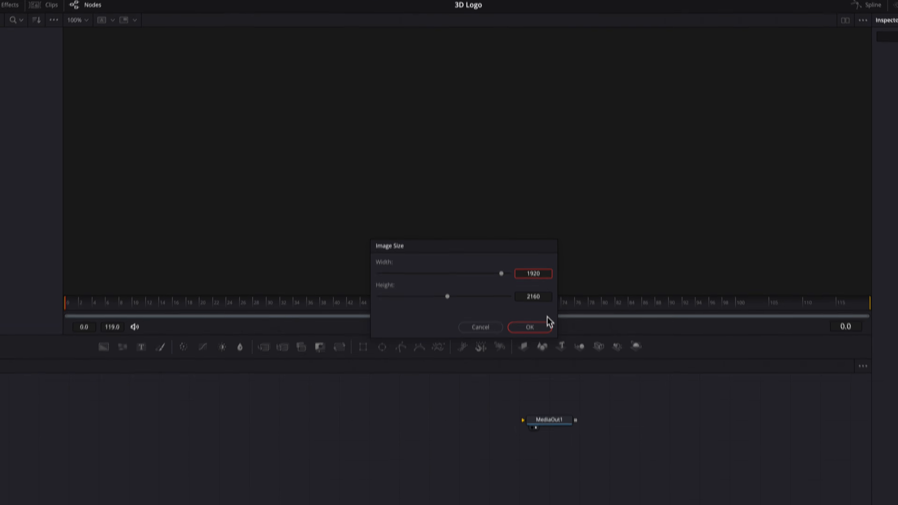
left_click(541, 347)
left_click_drag(496, 469, 464, 409)
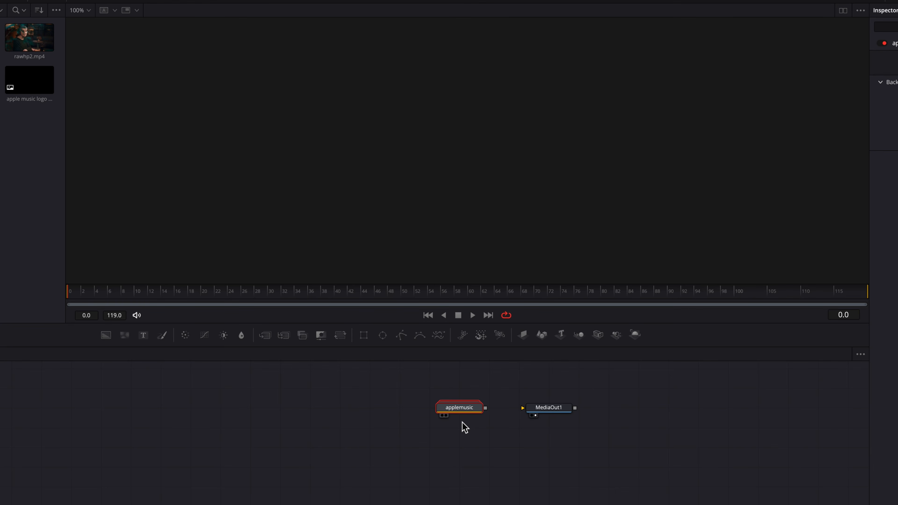
key("1")
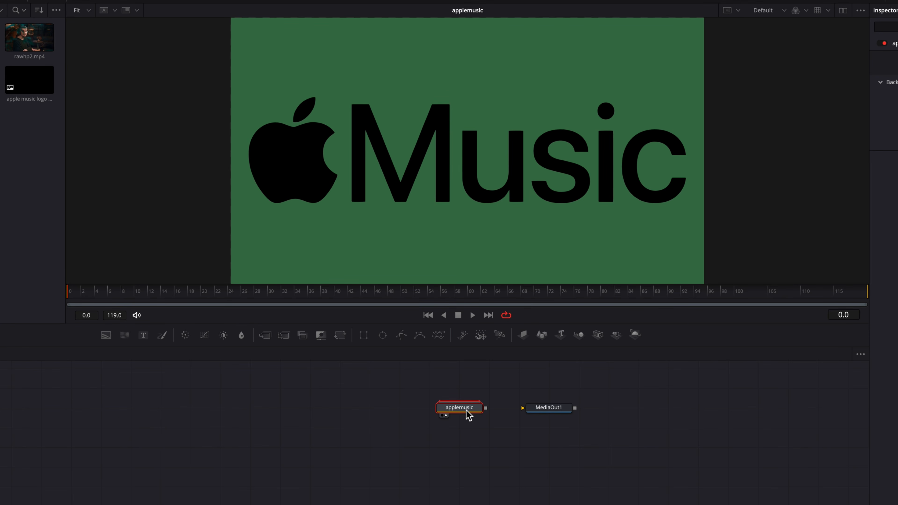
Ungroup the applemusic node and move MediaOut1 clear of the ungrouped nodes.
right_click(466, 410)
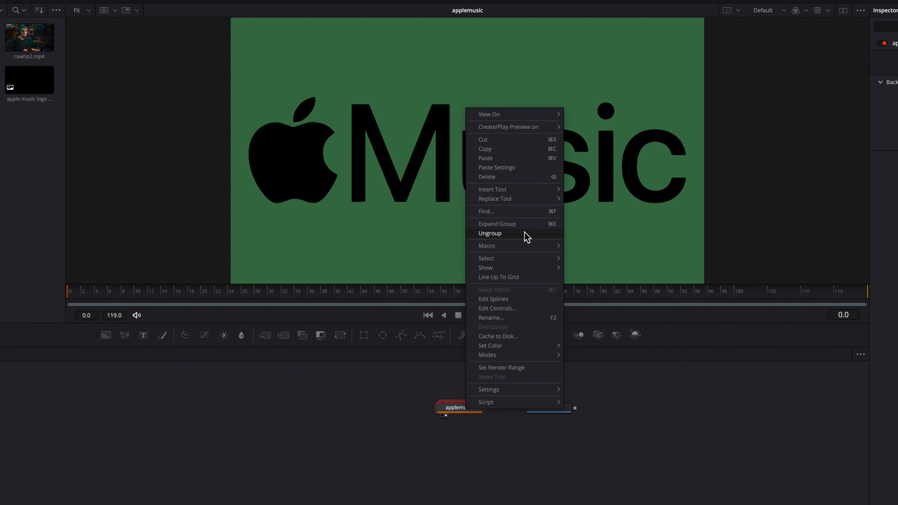
left_click(528, 238)
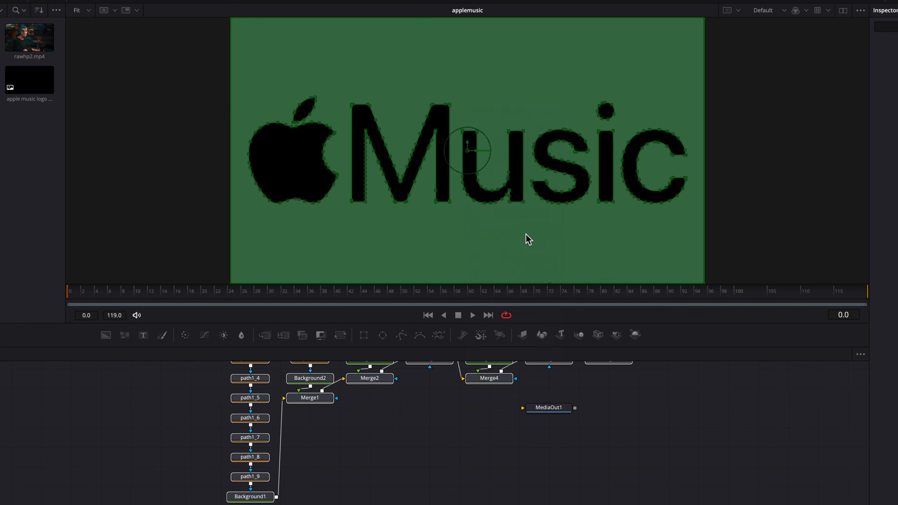
left_click_drag(553, 412, 675, 434)
left_click(482, 447)
Check Background2, Background3 and Background4 in the viewer and delete every branch except the path1 to Background1 chain.
scroll(482, 447, "up", 4)
scroll(479, 442, "down", 1)
left_click(321, 447)
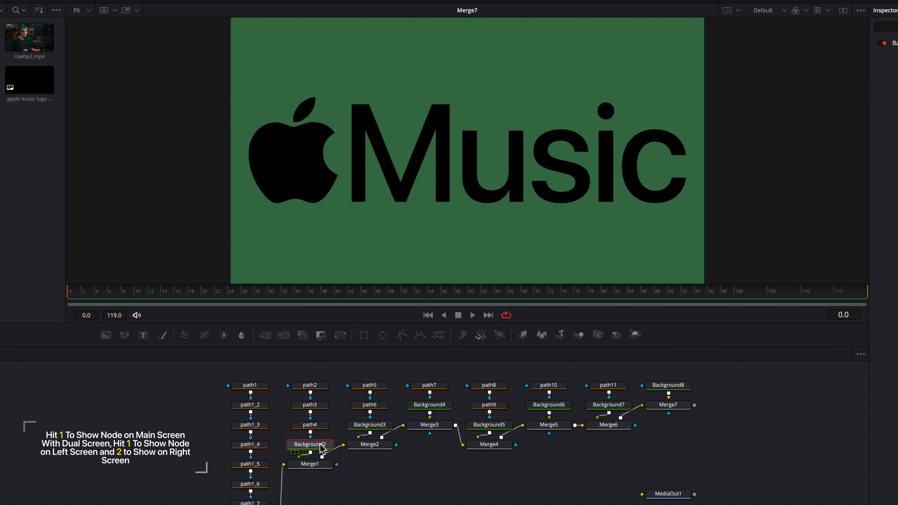
key("1")
left_click(382, 427)
key("1")
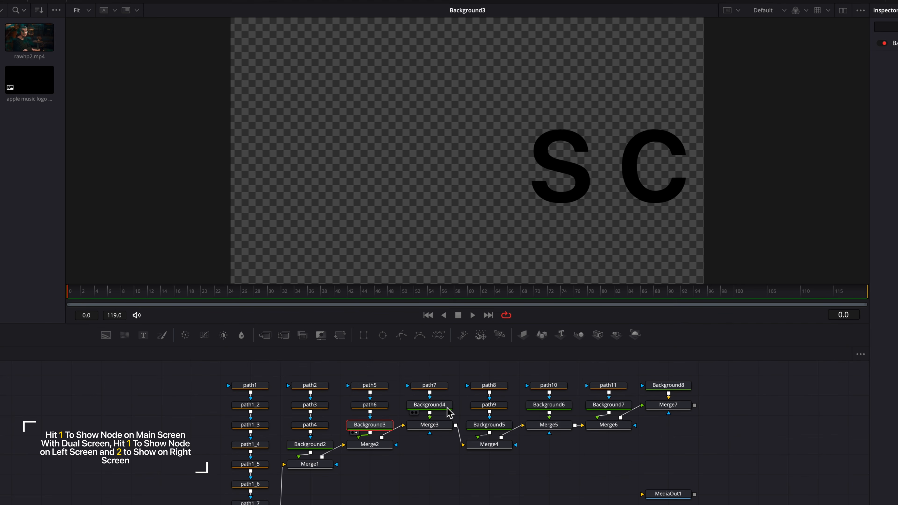
left_click(430, 404)
key("1")
left_click_drag(287, 372, 714, 475)
key("Delete")
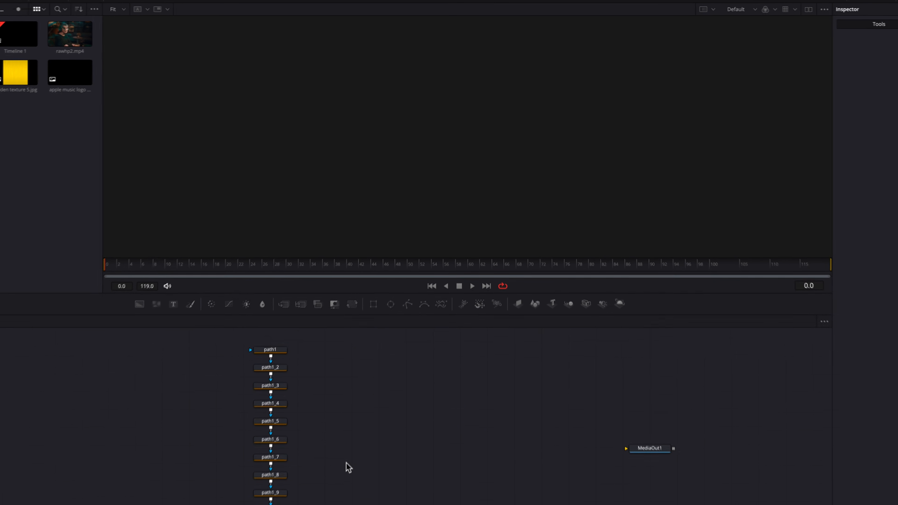
View Background1 at the end of the path chain and delete it.
scroll(352, 453, "left", 1)
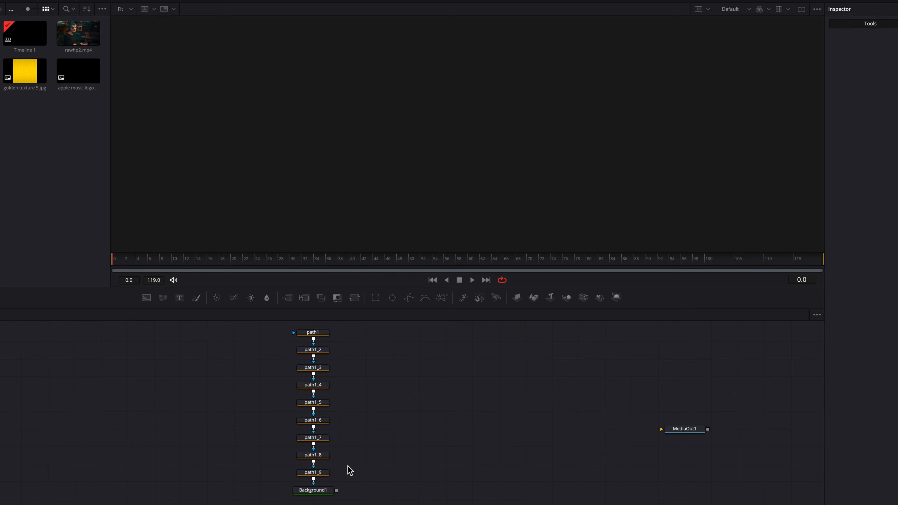
left_click(314, 490)
key("1")
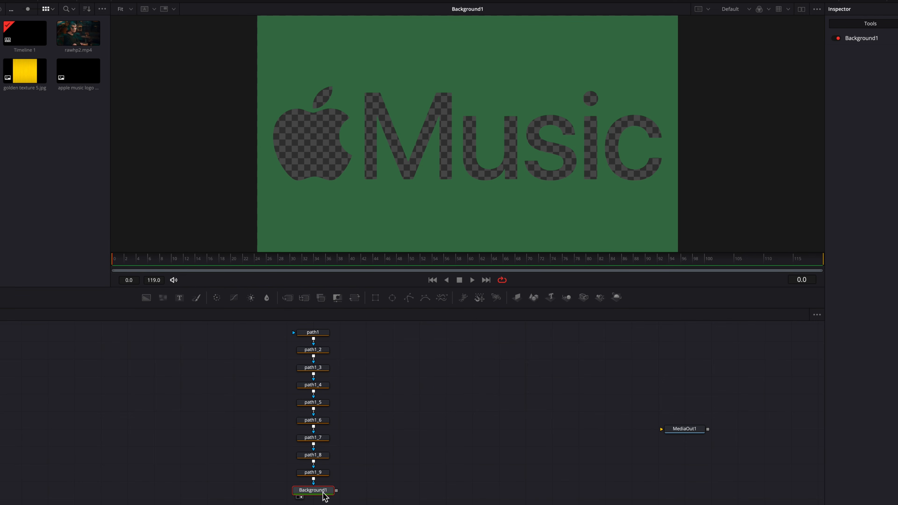
key("Delete")
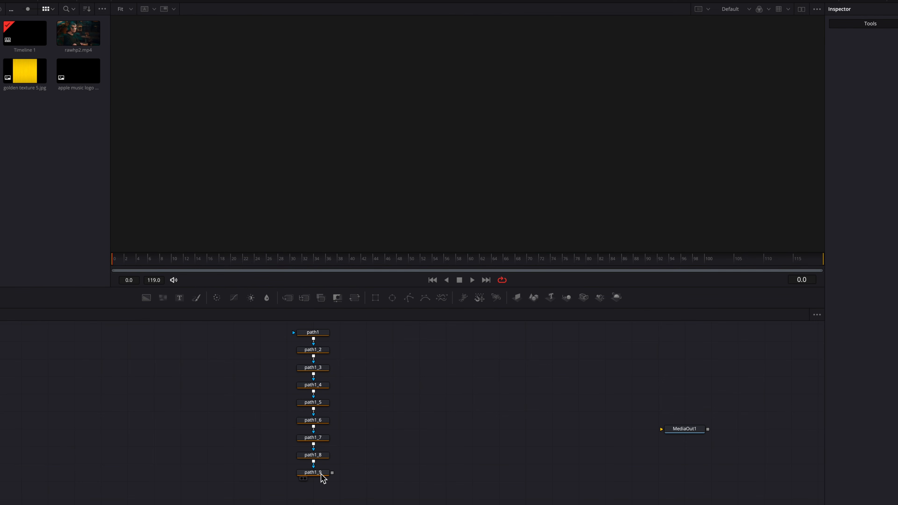
Compare path1_9 and path1 in the viewer and delete the path1 node that fills the whole frame.
left_click(322, 474)
key("1")
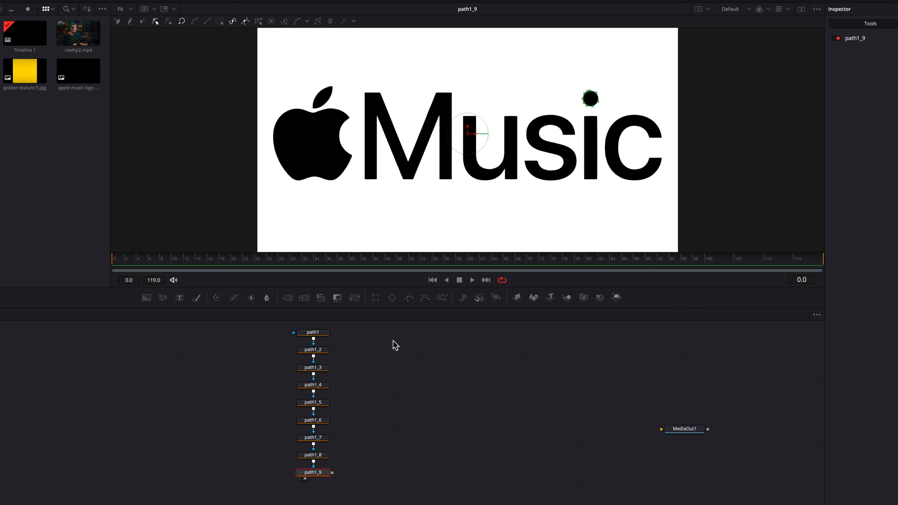
left_click(322, 333)
key("1")
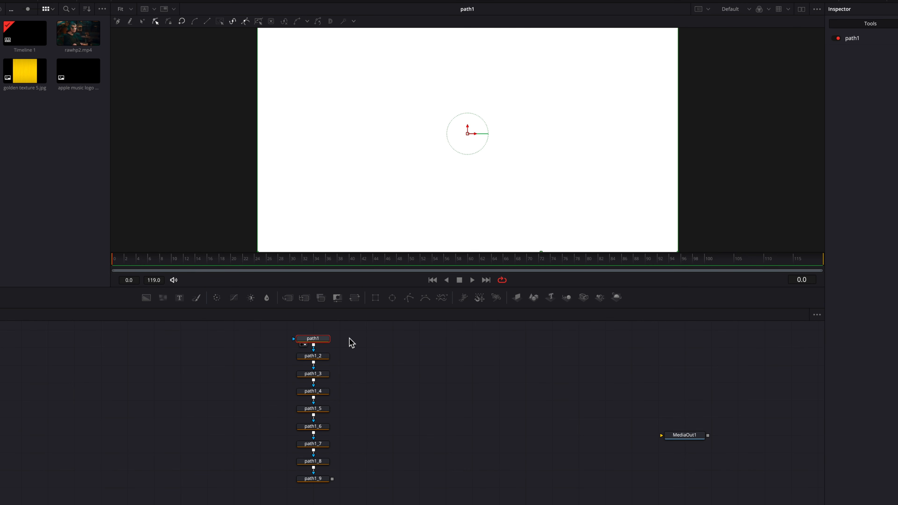
key("Delete")
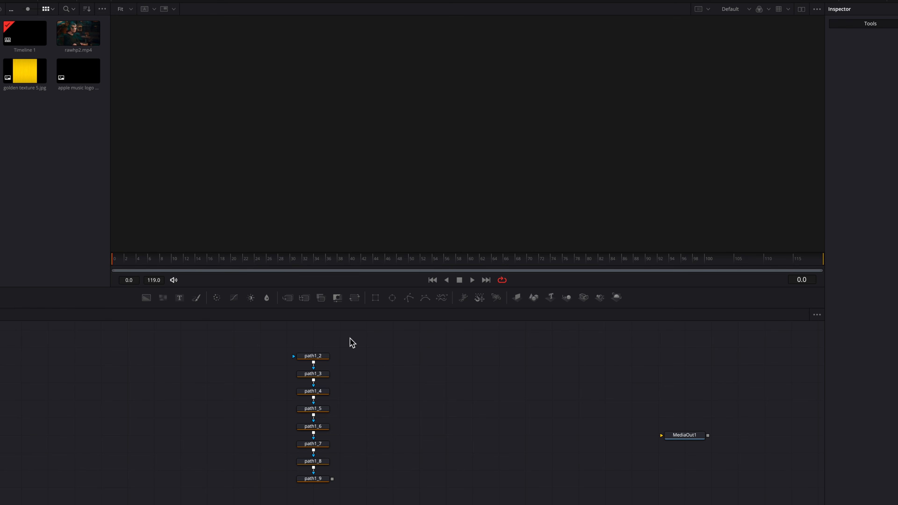
Display the combined logo mask from path1_9 in the viewer and clear the node selection.
left_click(323, 479)
key("1")
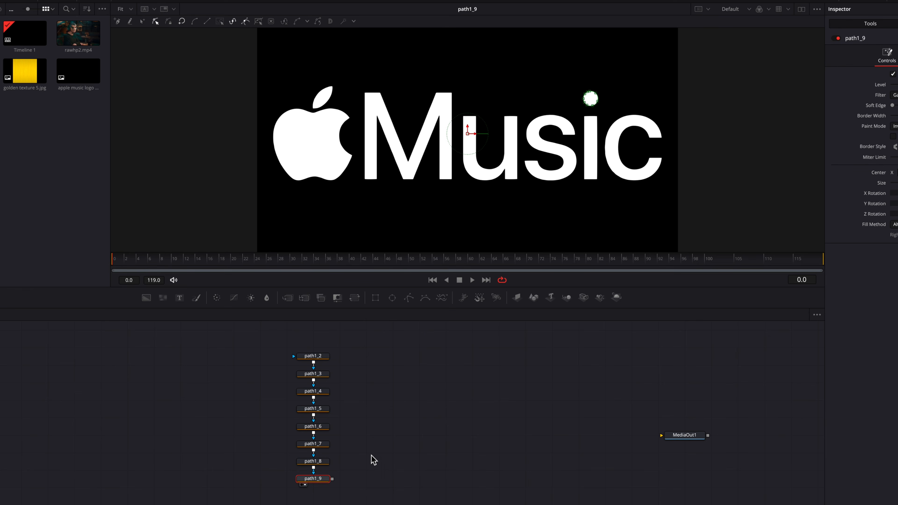
left_click(367, 404)
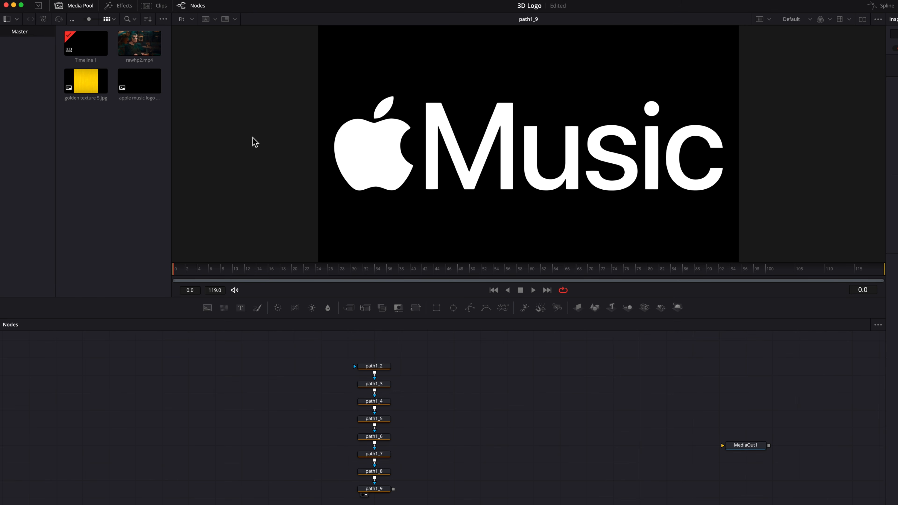
Replace the path1_2 node with an sPolygon shape tool.
left_click(121, 7)
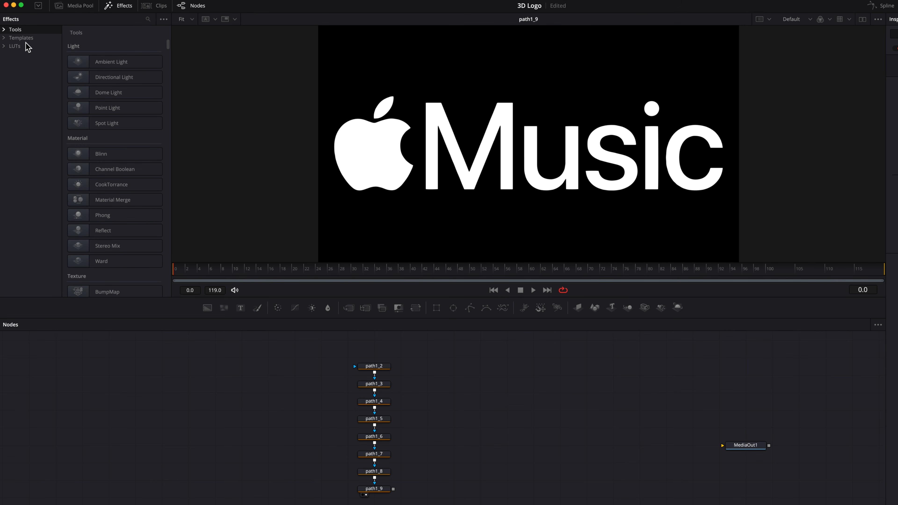
left_click(3, 30)
left_click(36, 229)
left_click(138, 230)
left_click_drag(381, 366, 378, 367)
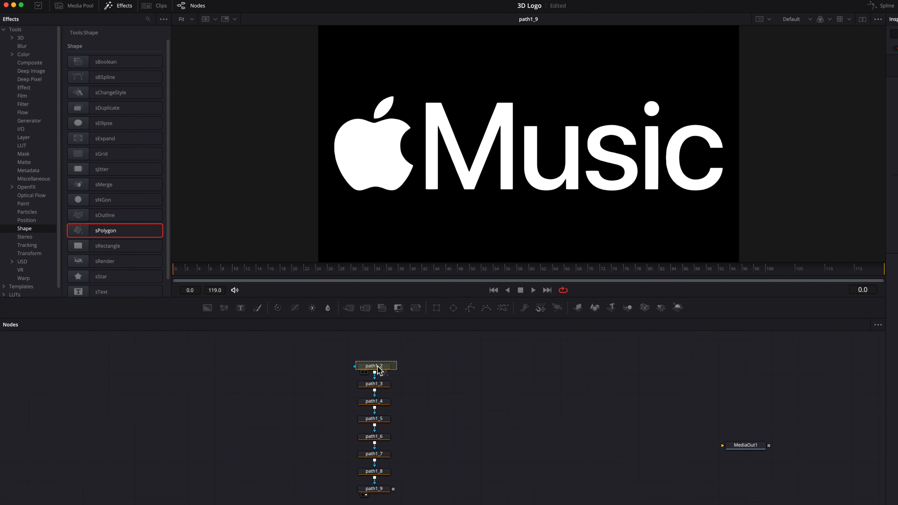
left_click(603, 279)
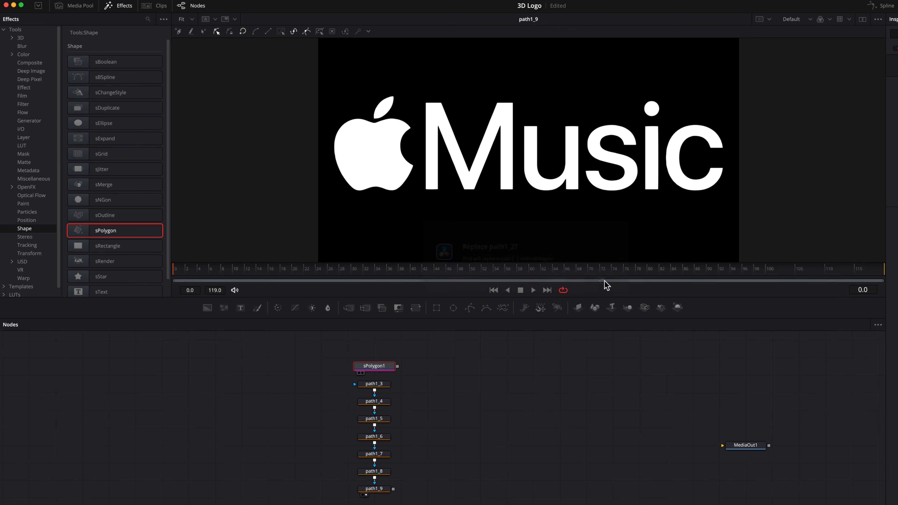
Replace the remaining path nodes, path1_3 through path1_9, with sPolygon shape tools.
left_click_drag(295, 355, 378, 386)
left_click(601, 281)
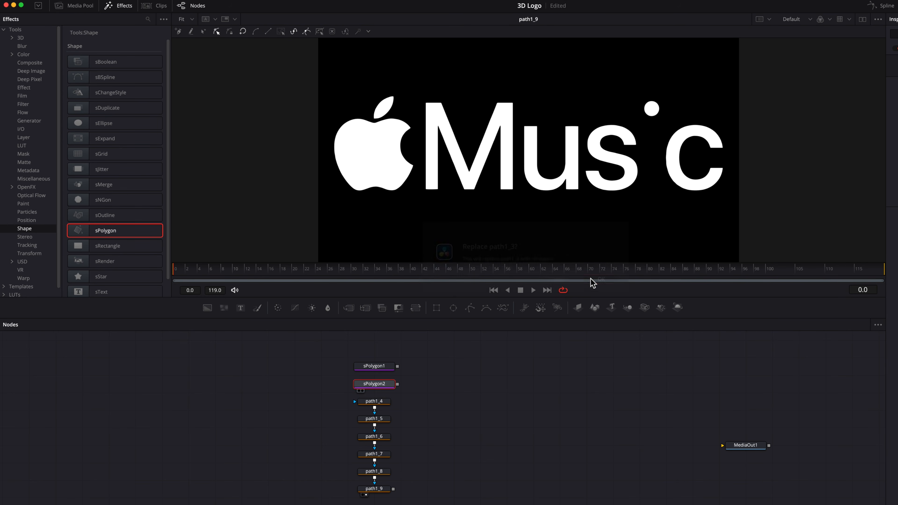
left_click_drag(143, 235, 377, 438)
left_click(599, 282)
left_click(600, 281)
left_click(600, 281)
left_click_drag(141, 230, 374, 489)
left_click(600, 282)
left_click(600, 282)
left_click(600, 281)
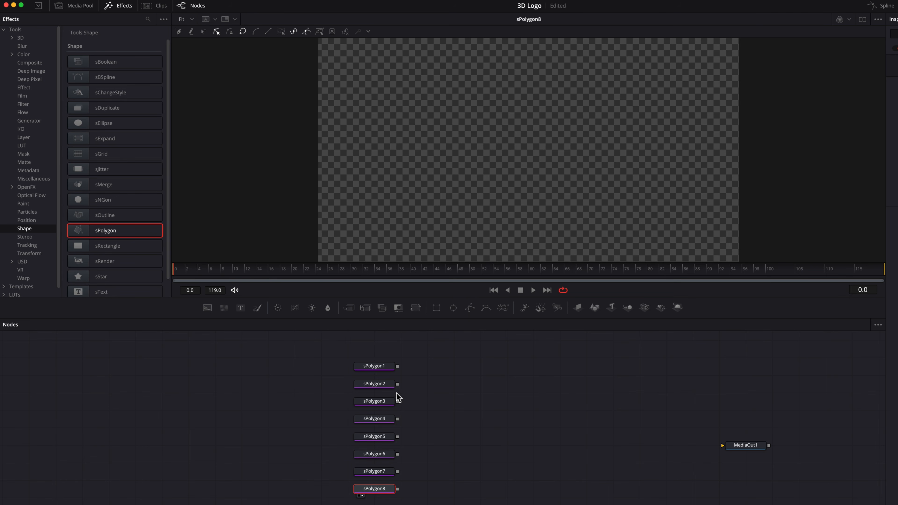
Merge the outputs of all eight sPolygon nodes into a single sMerge node.
left_click_drag(398, 385, 398, 367)
left_click_drag(398, 401, 426, 388)
left_click_drag(398, 420, 428, 387)
left_click_drag(398, 438, 436, 390)
left_click_drag(398, 455, 440, 387)
left_click_drag(398, 419, 426, 387)
left_click_drag(397, 472, 435, 387)
left_click_drag(398, 489, 439, 387)
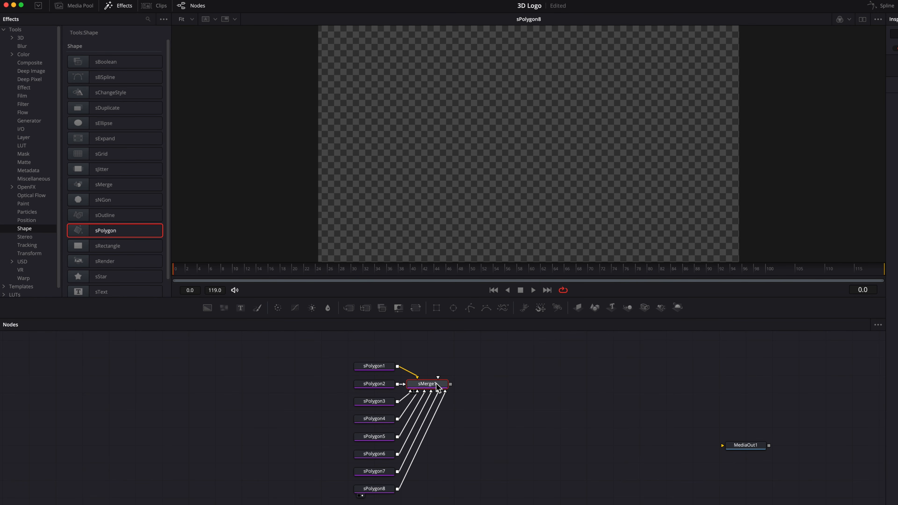
Display the sMerge node and examine where the outlines of sPolygon1 through sPolygon4 sit relative to the frame.
key("2")
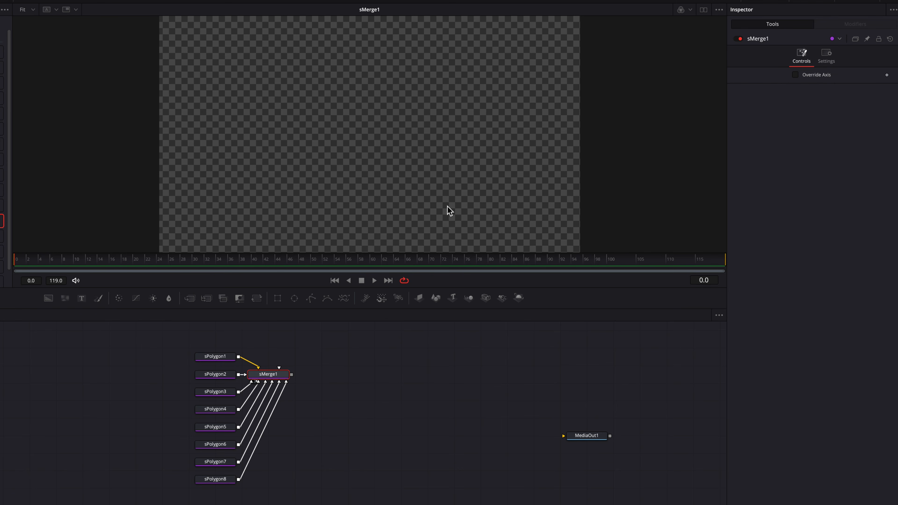
scroll(442, 206, "down", 2)
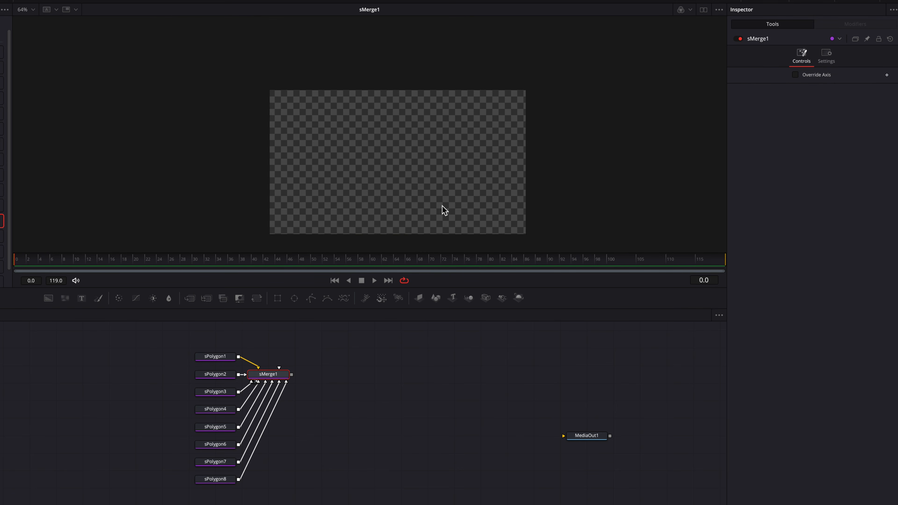
scroll(445, 210, "down", 2)
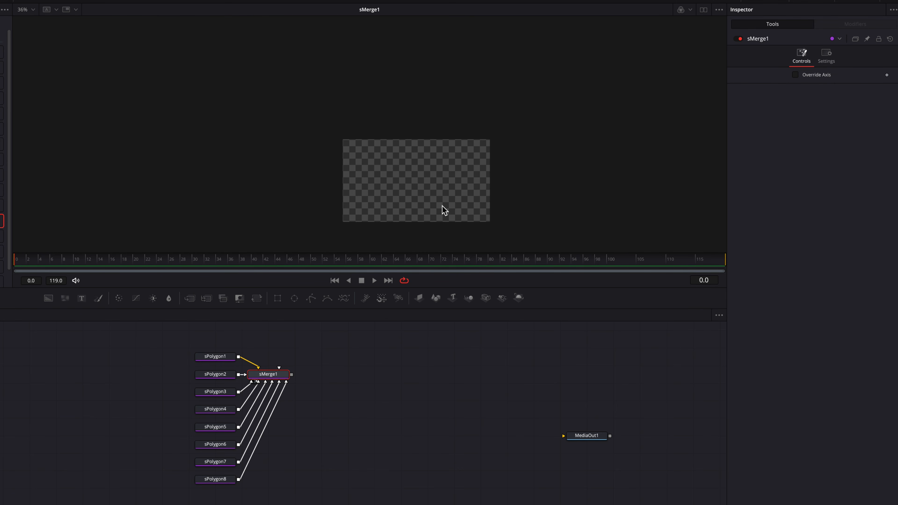
left_click(216, 357)
left_click(224, 376)
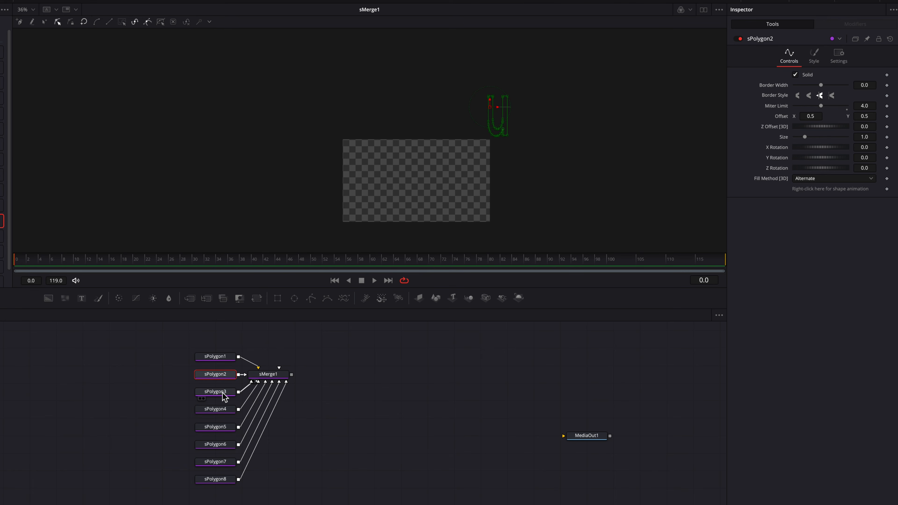
left_click(222, 392)
left_click(222, 412)
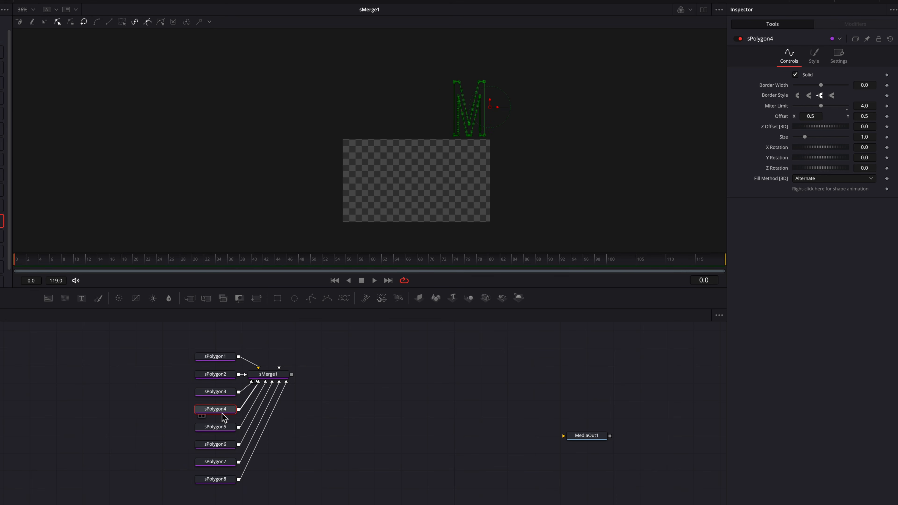
Reset the X and Y offsets of sPolygon4, sPolygon1, sPolygon2 and sPolygon3 to 0.0.
left_click_drag(162, 346, 232, 493)
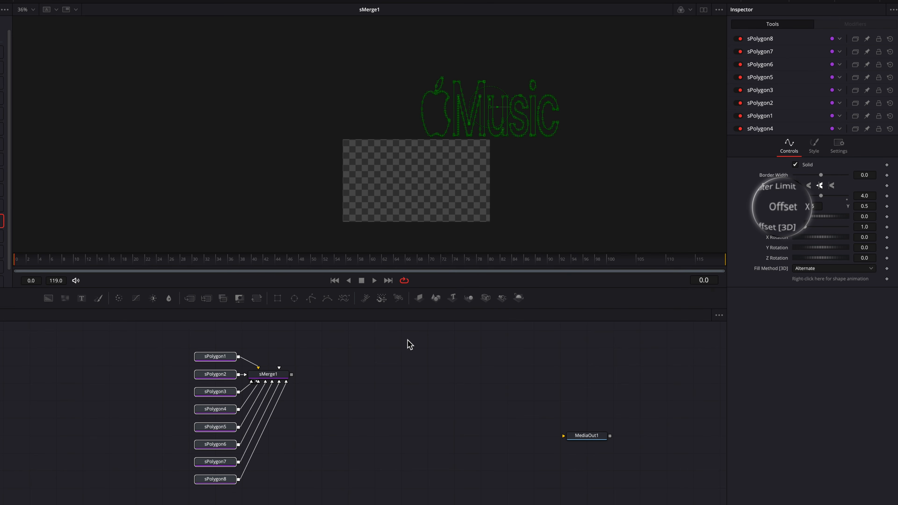
double_click(781, 207)
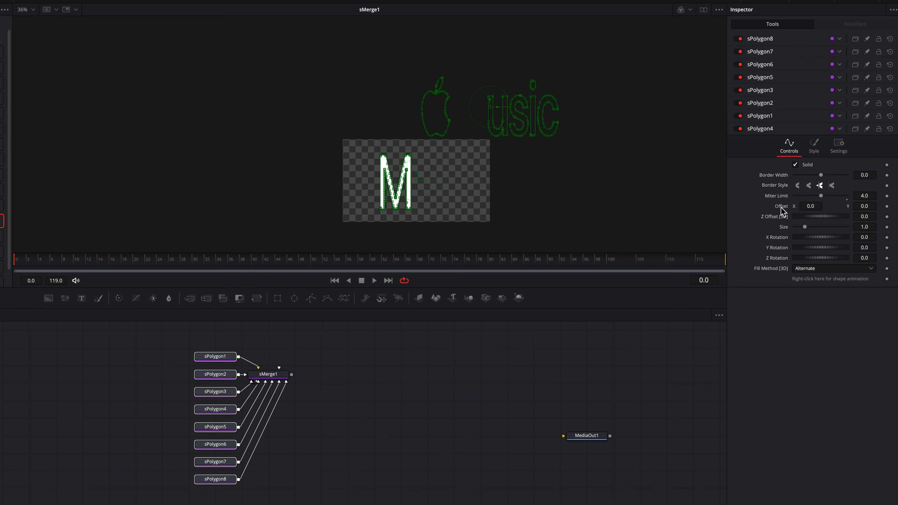
left_click(774, 118)
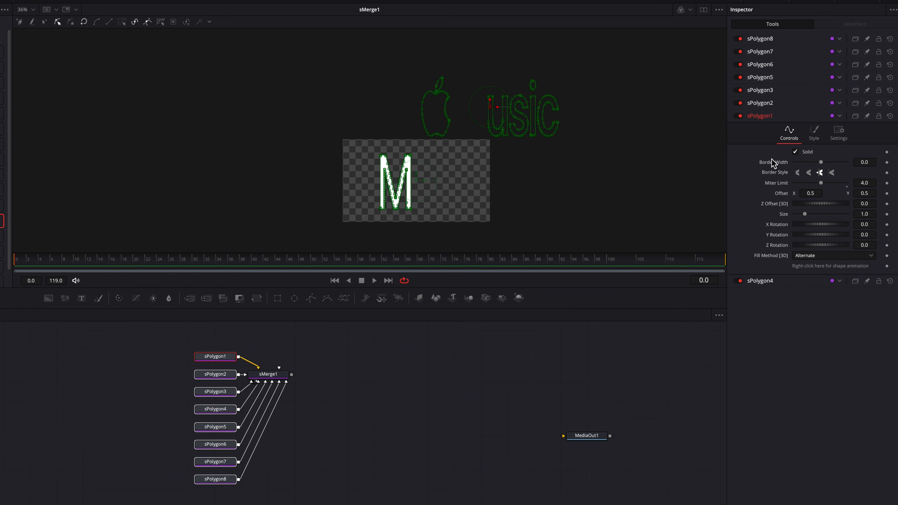
double_click(782, 195)
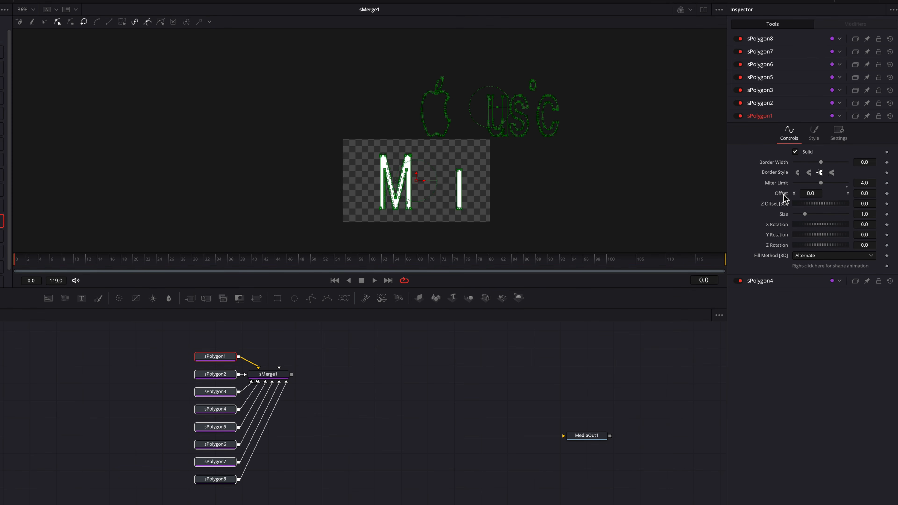
left_click(777, 104)
double_click(782, 182)
left_click(780, 90)
double_click(782, 168)
Reset the X and Y offsets of sPolygon5 through sPolygon8 to 0.0 and fit the logo in the viewer.
left_click(785, 78)
double_click(783, 155)
left_click(783, 65)
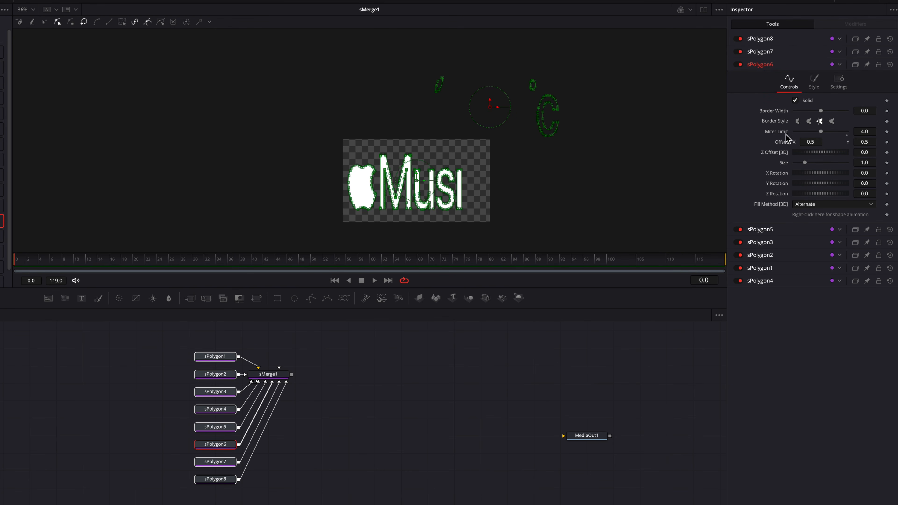
double_click(783, 142)
left_click(784, 52)
double_click(783, 130)
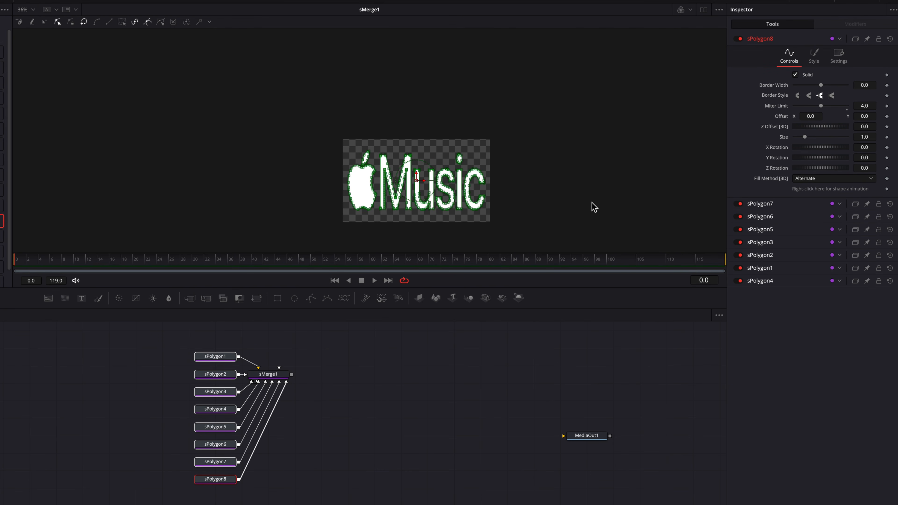
key("ctrl+f")
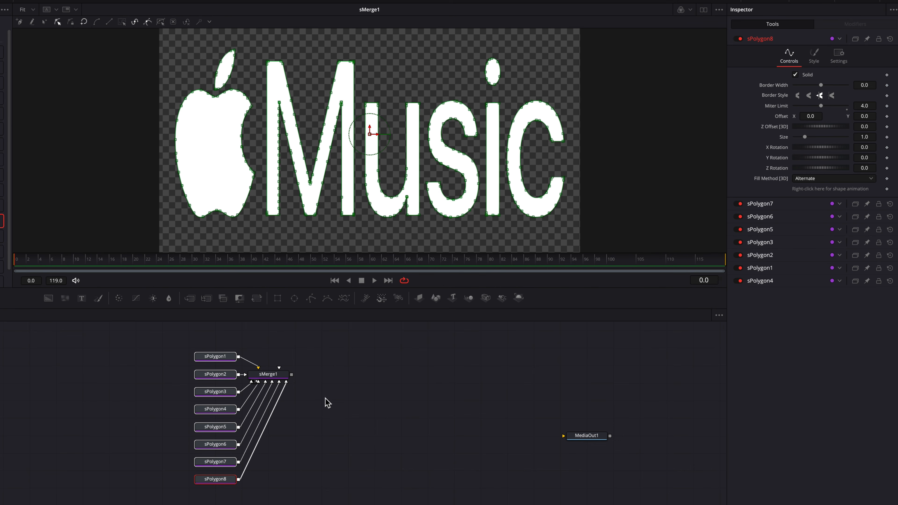
left_click(311, 375)
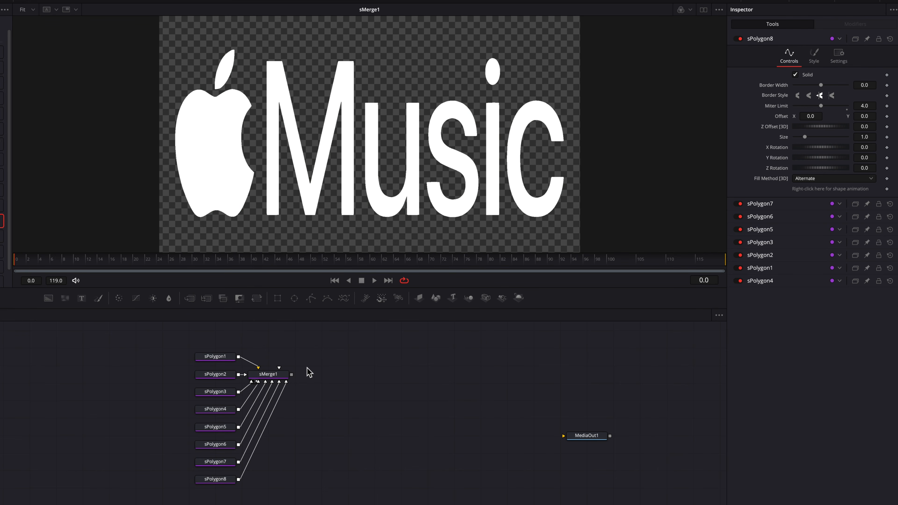
Append an Extrude 3D node and a Bender 3D node after sMerge1.
left_click(281, 379)
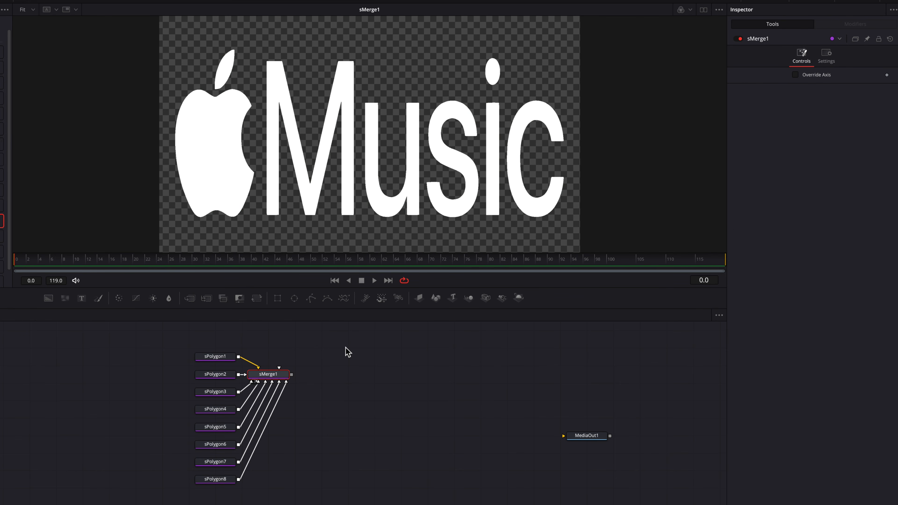
key("shift+space")
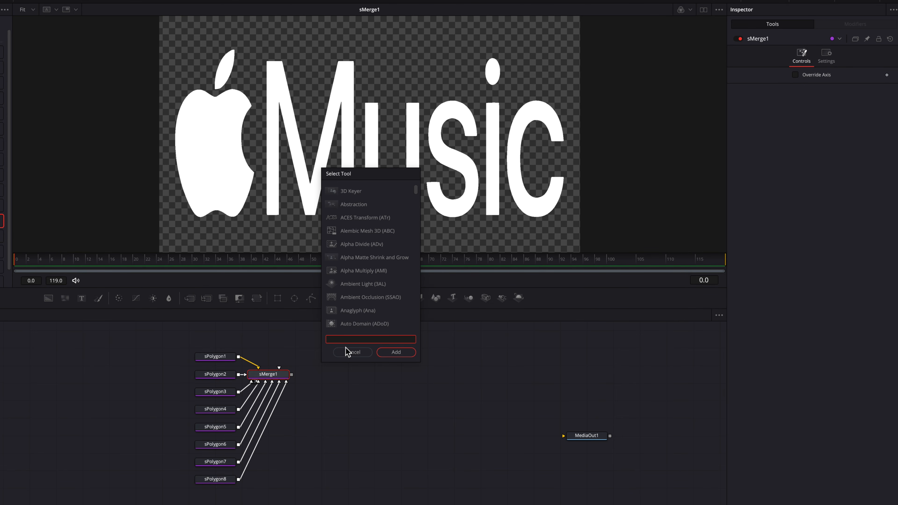
type("extrude")
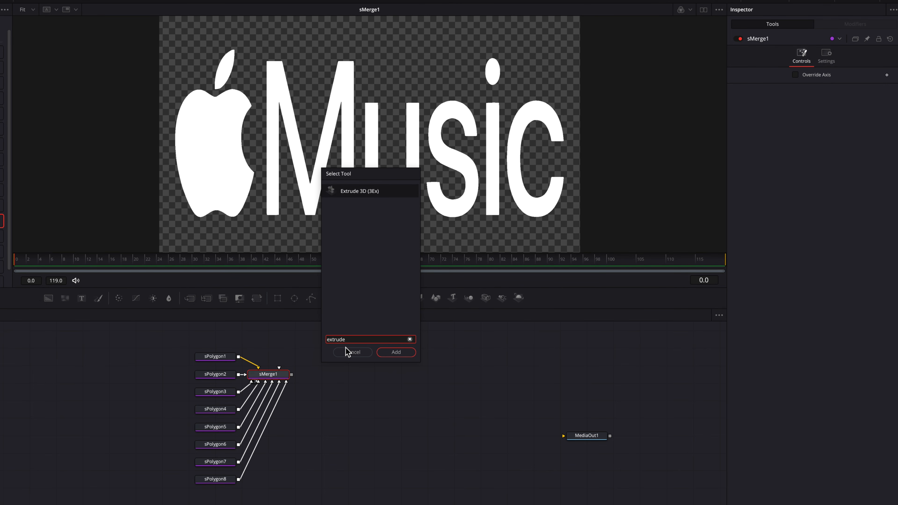
key("Return")
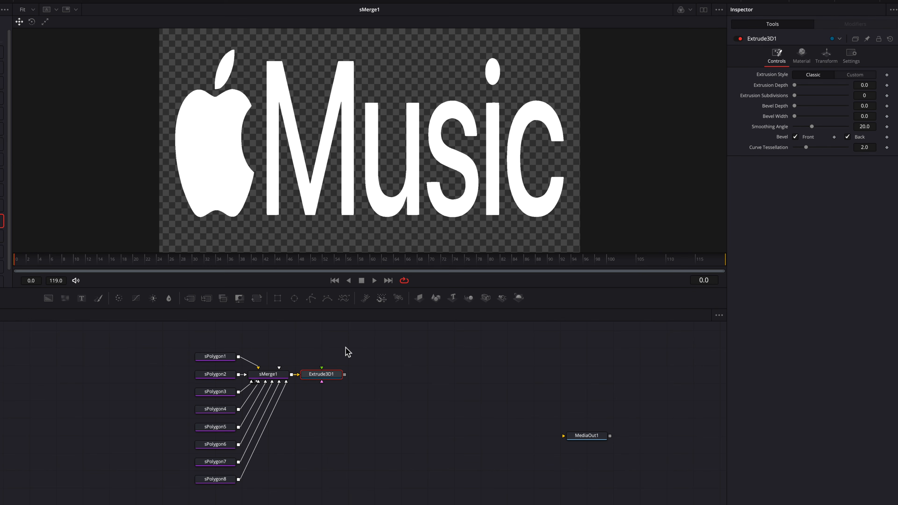
key("shift+space")
type("render")
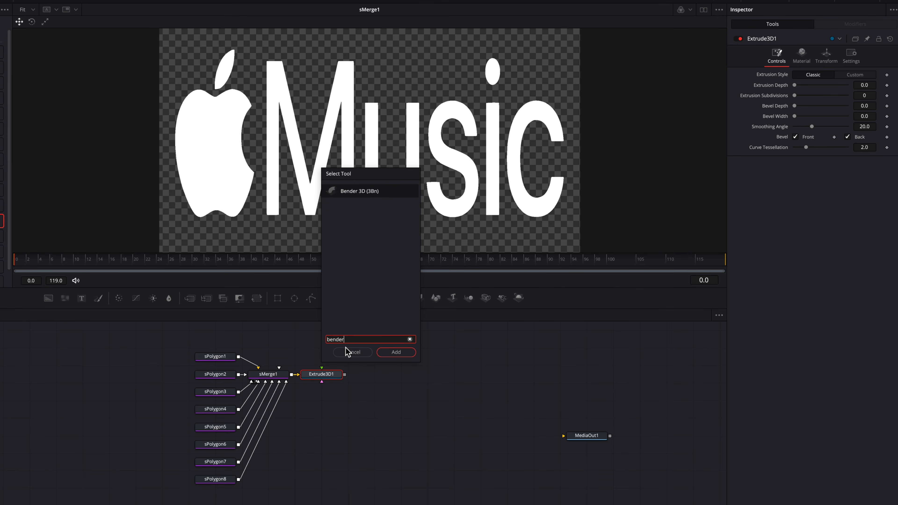
key("Return")
Append a Merge 3D node and a Renderer 3D node after Bender3D1.
key("shift+space")
type("merge")
key("Return")
key("shift+space")
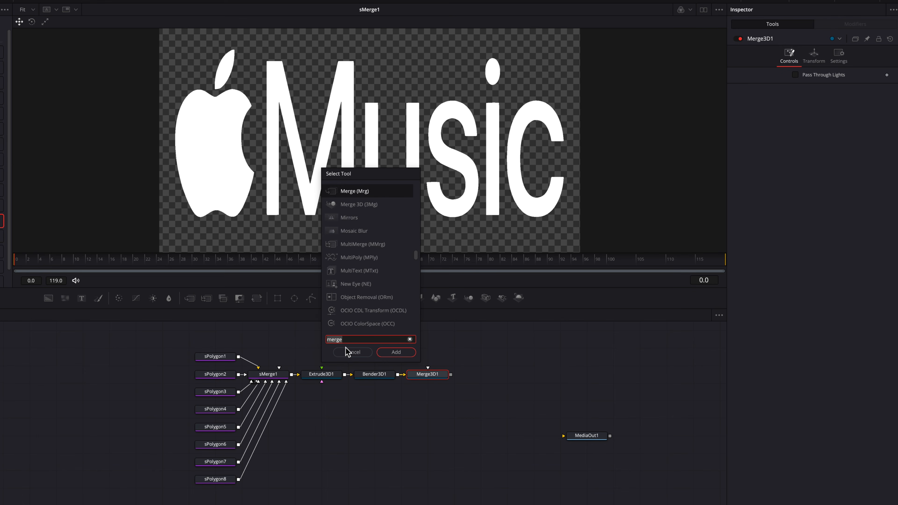
type("render")
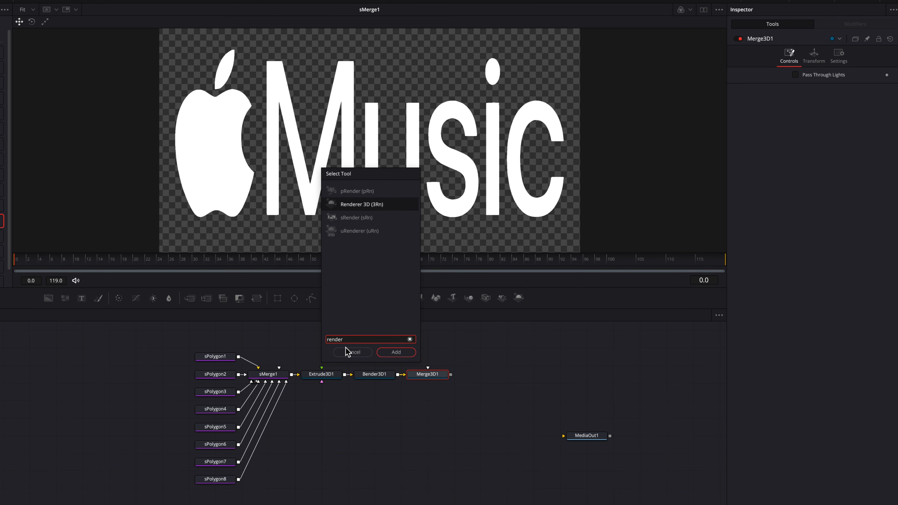
key("Return")
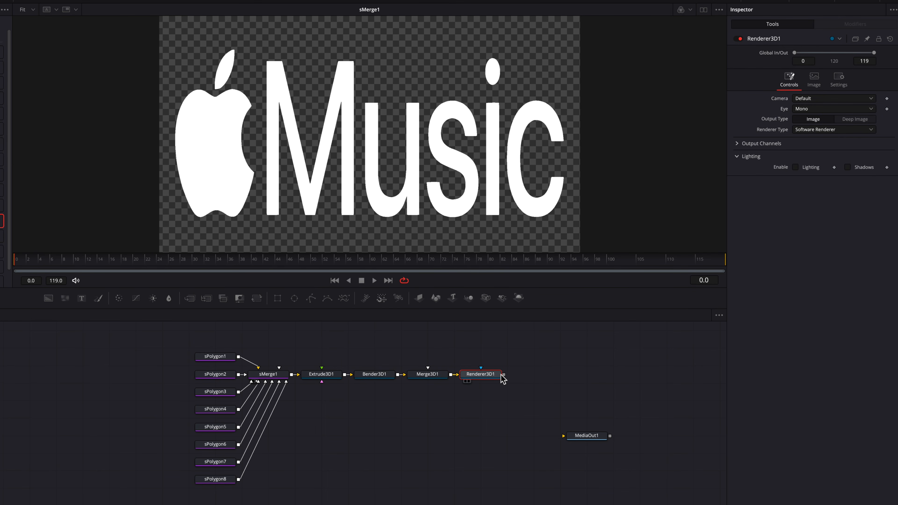
Switch to dual viewers, showing Merge3D1 in the first and Renderer3D1 in the second.
left_click(704, 10)
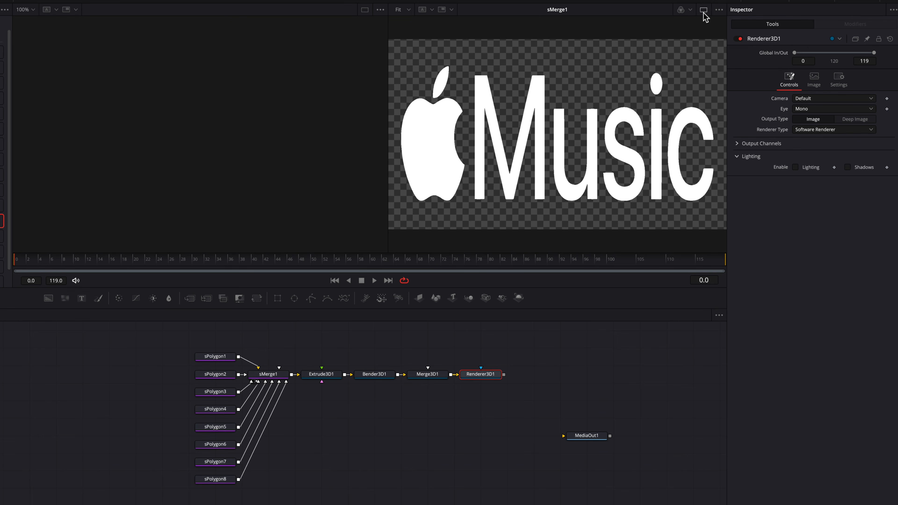
left_click(426, 375)
key("1")
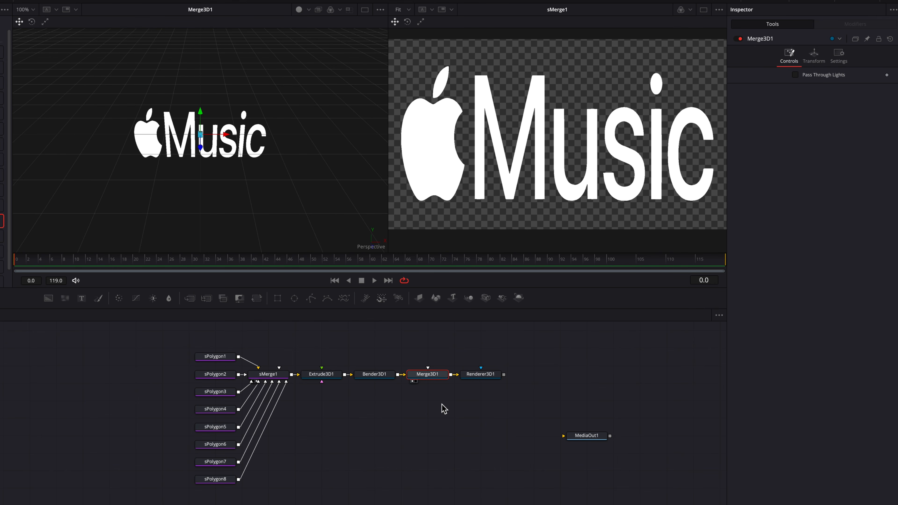
left_click(481, 375)
key("2")
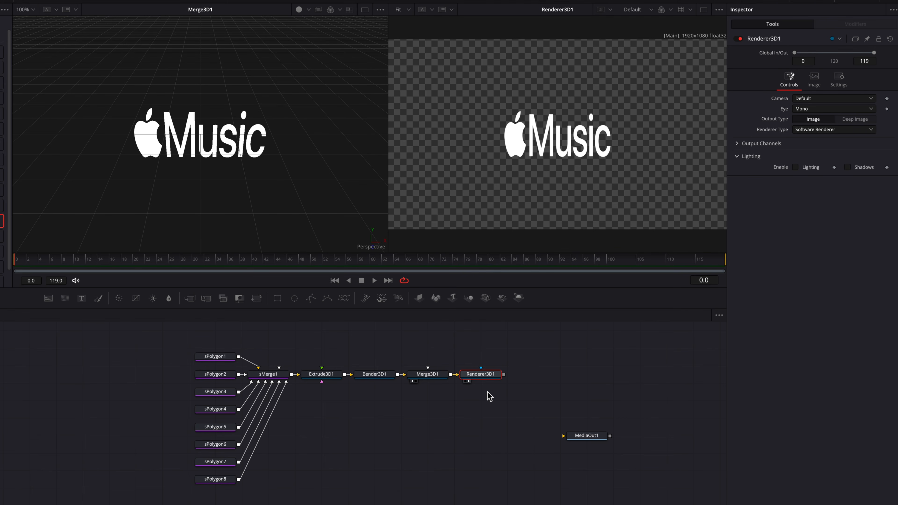
Shift the apple body (sPolygon3) away from the text and set the leaf's (sPolygon7) X offset to -0.057.
left_click(219, 392)
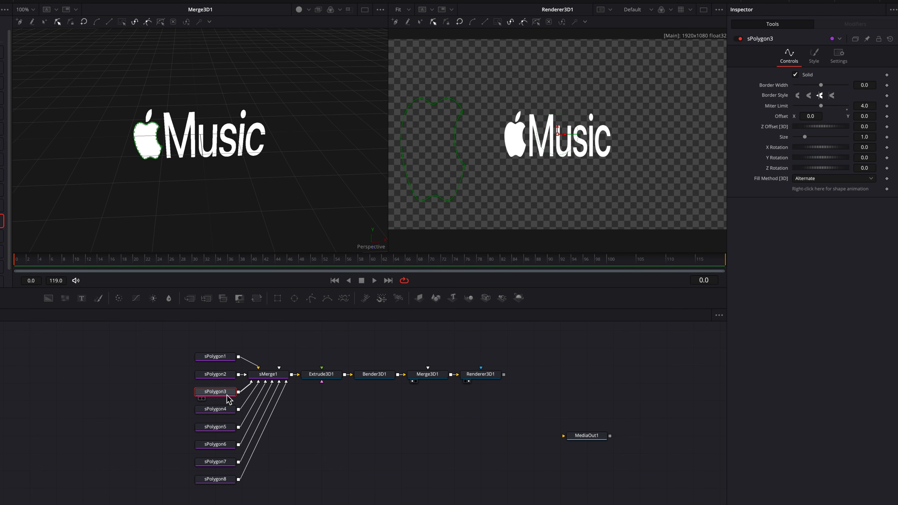
left_click_drag(821, 117, 817, 118)
left_click(222, 466)
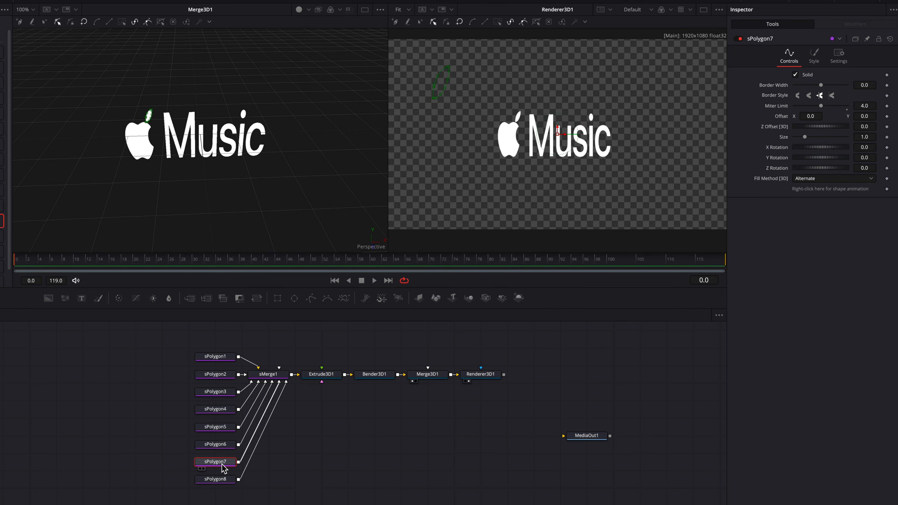
left_click(811, 116)
type("-0.057")
key("Return")
Spread the letters of "Music" apart horizontally, with X offsets of -0.022 for the u and 0.045 for the c.
left_click(215, 409)
left_click_drag(816, 113, 802, 114)
left_click_drag(817, 116, 808, 116)
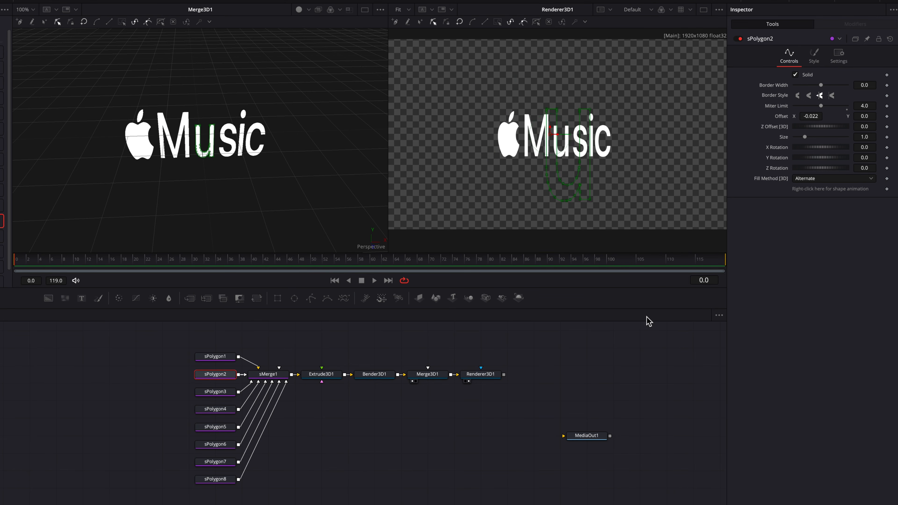
left_click(220, 479)
left_click_drag(809, 116, 815, 116)
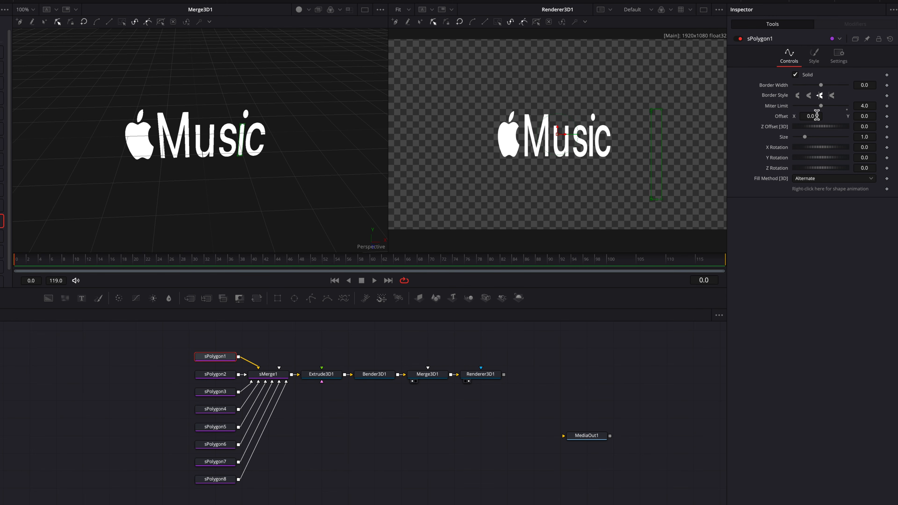
left_click(225, 445)
left_click_drag(810, 116, 825, 116)
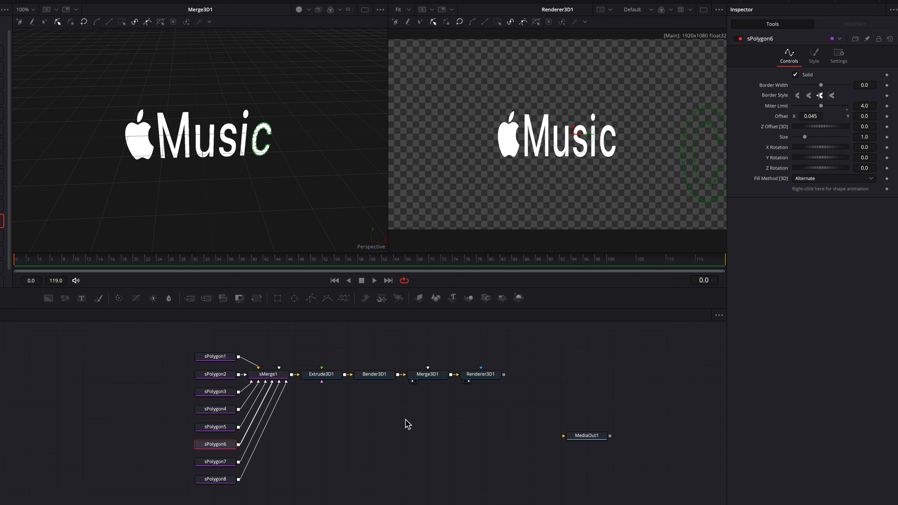
Set the Extrusion Depth of Extrude3D1 to about 0.1795.
left_click(332, 377)
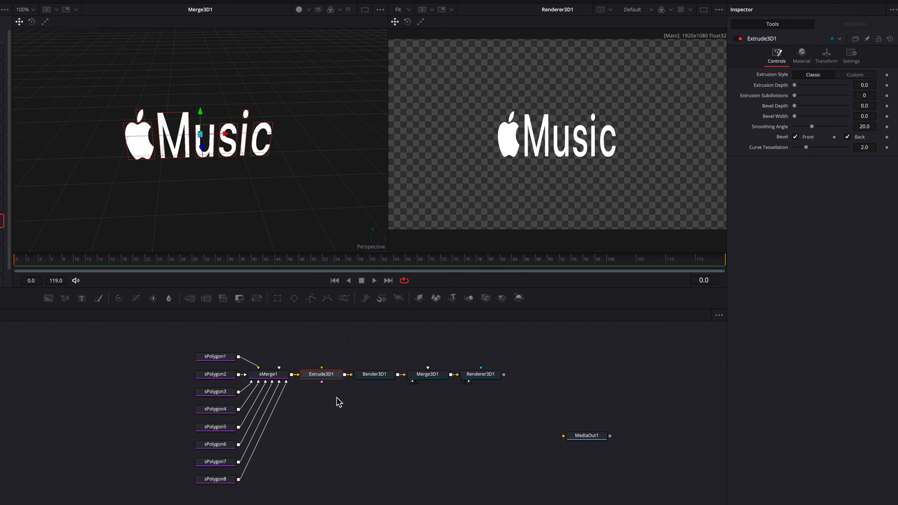
left_click_drag(795, 85, 841, 89)
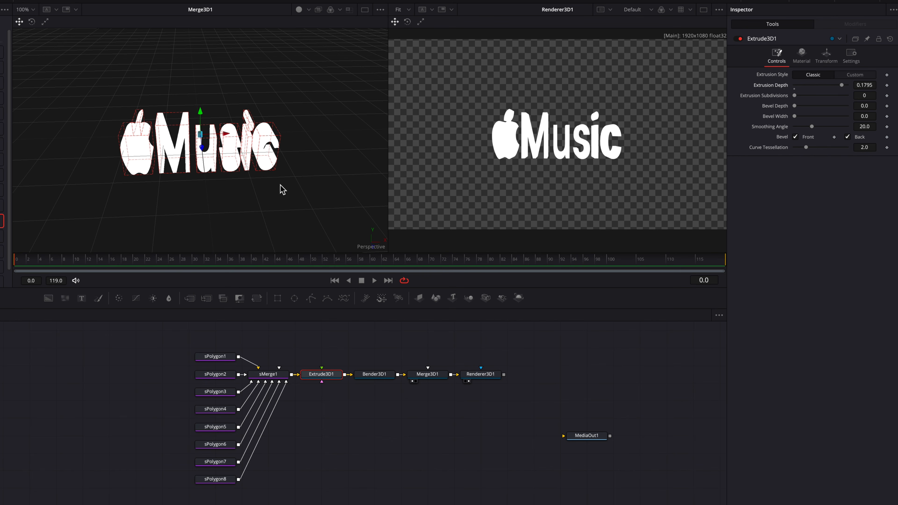
scroll(269, 189, "left", 5)
scroll(268, 190, "down", 4)
scroll(268, 188, "up", 5)
scroll(268, 189, "up", 3)
scroll(268, 189, "right", 5)
scroll(268, 189, "down", 5)
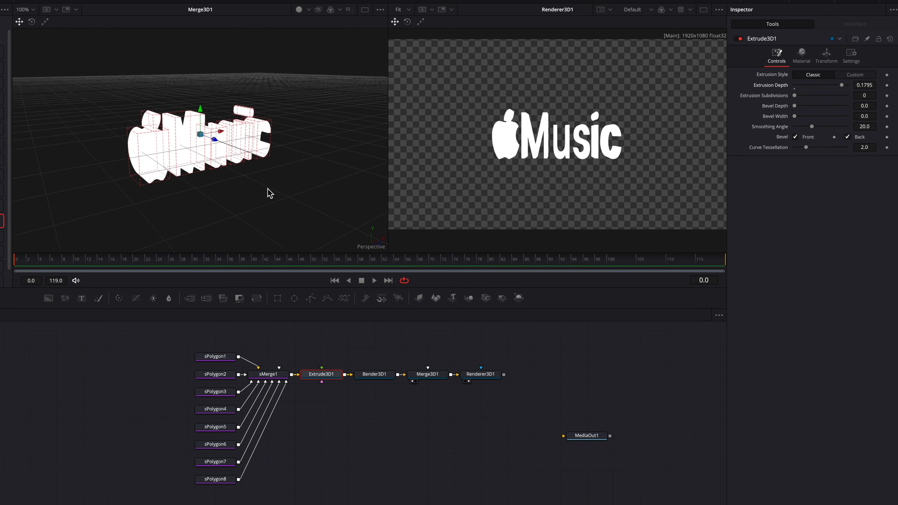
scroll(268, 189, "right", 5)
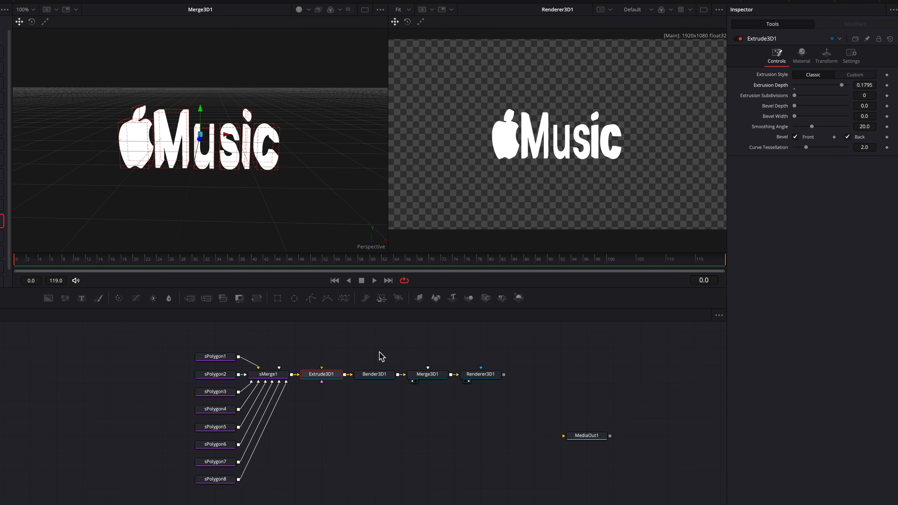
Set Bender3D1 to Shear on the Z axis with amount 0.08, angle -51.5 and center 0.0.
left_click(382, 378)
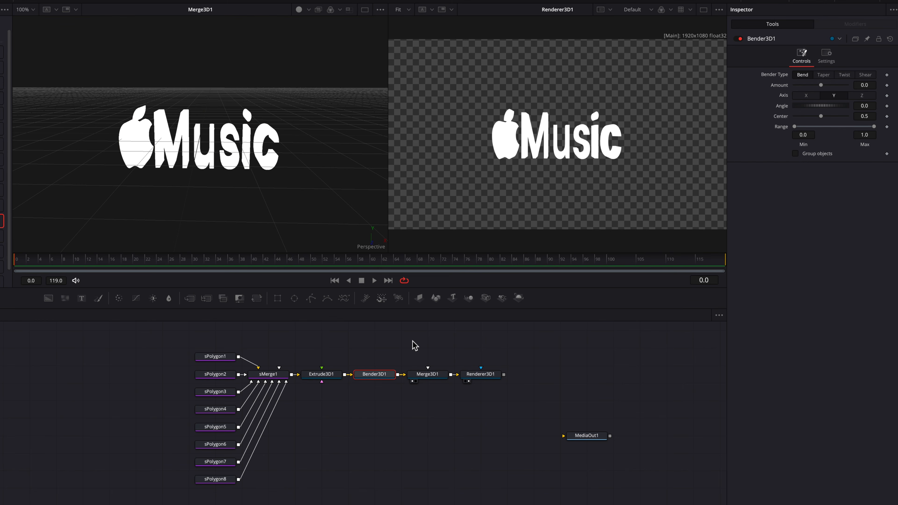
left_click(865, 75)
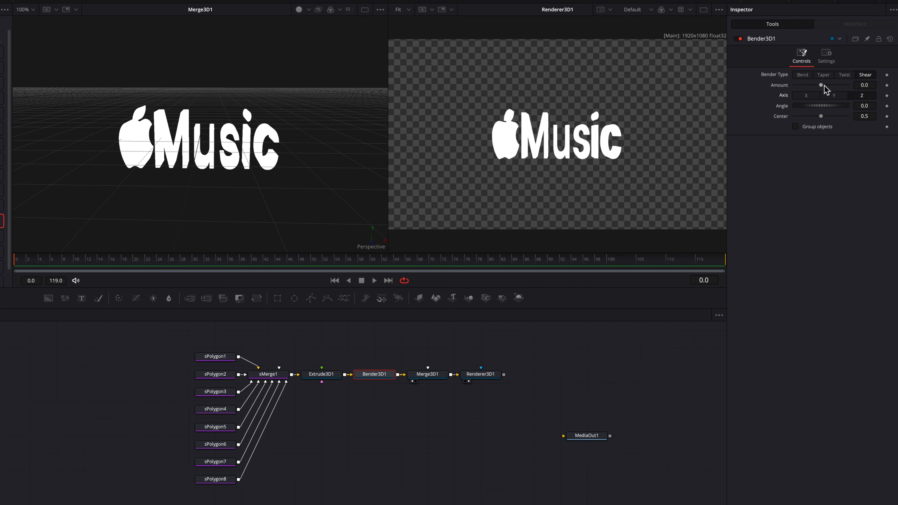
left_click_drag(822, 85, 825, 85)
key("ctrl+z")
left_click_drag(823, 118, 786, 119)
left_click_drag(820, 84, 838, 106)
key("super+z")
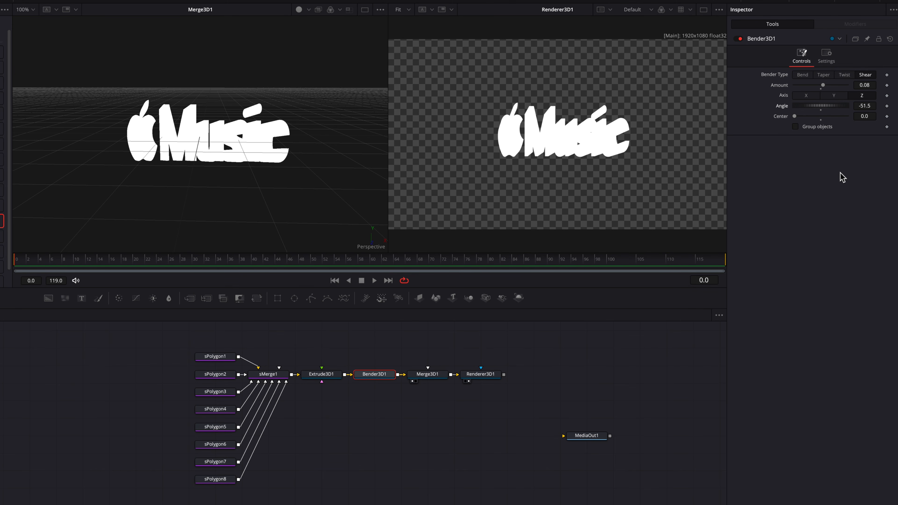
Keyframe the Bender3D1 amount from 0.0 at frame 0 to 0.08 at frame 20 and play the animation.
left_click(887, 85)
left_click(141, 261)
left_click(133, 261)
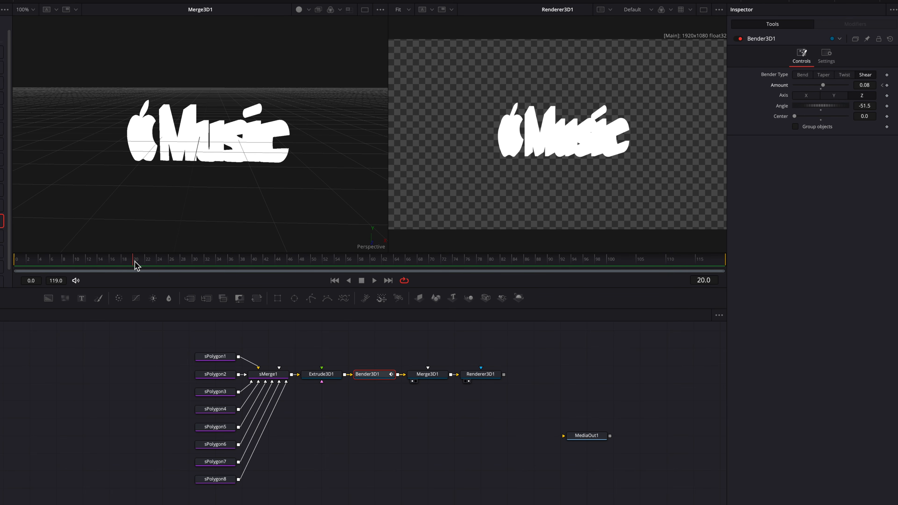
left_click(882, 86)
left_click(821, 89)
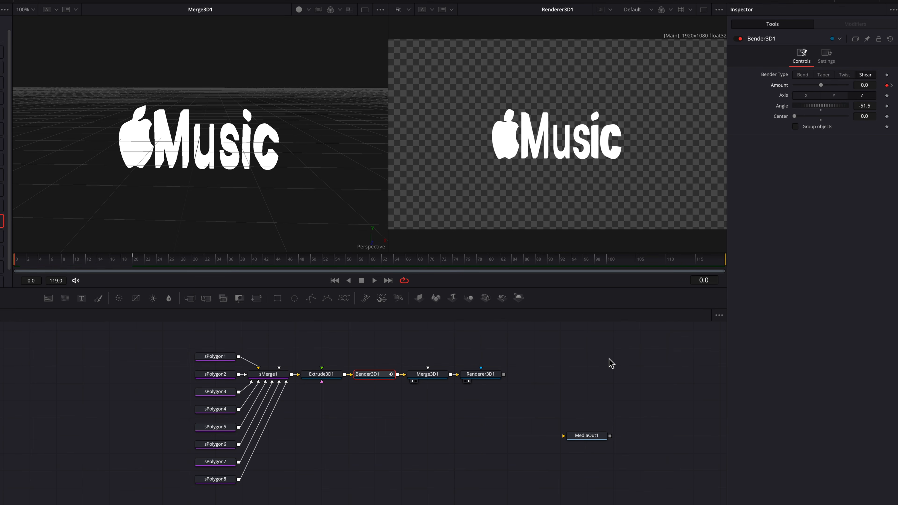
key("space")
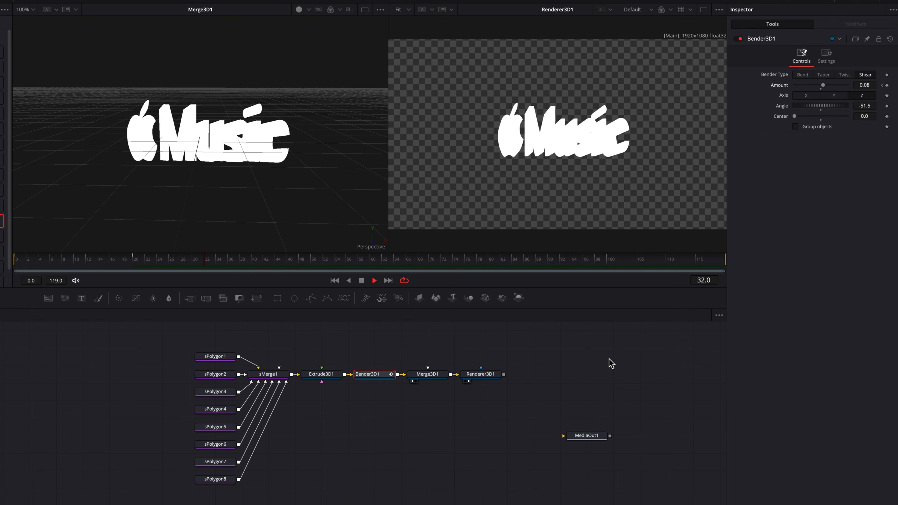
left_click_drag(101, 264, 14, 265)
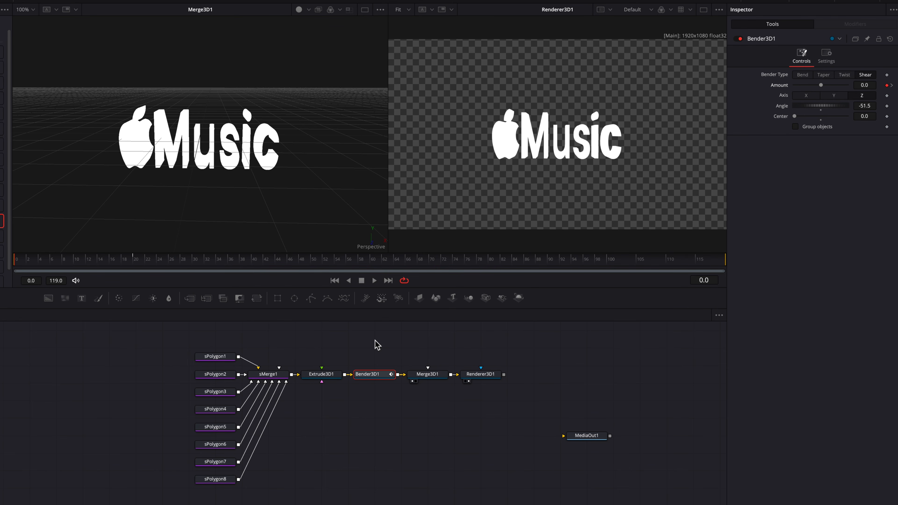
scroll(339, 344, "up", 1)
left_click(322, 343)
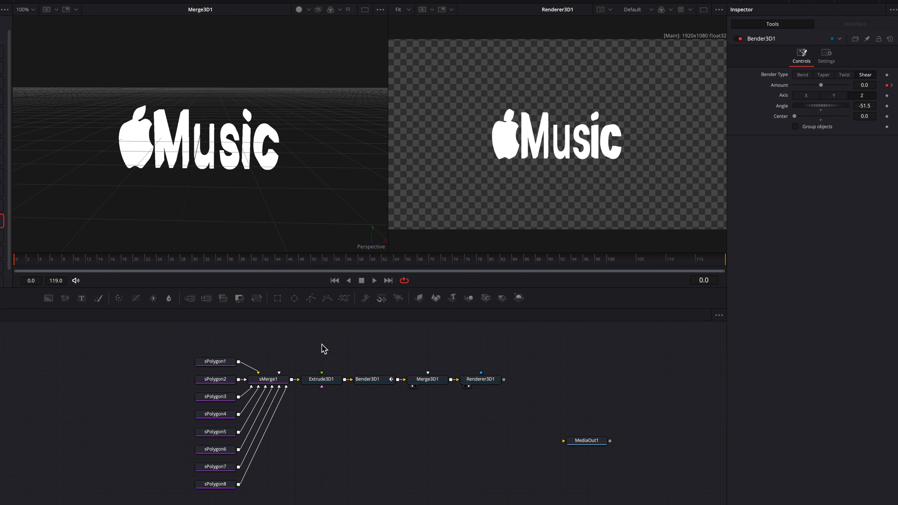
Add a second Extrude 3D node fed by sMerge1 and connect its output to Merge3D1.
key("shift+space")
type("extrude")
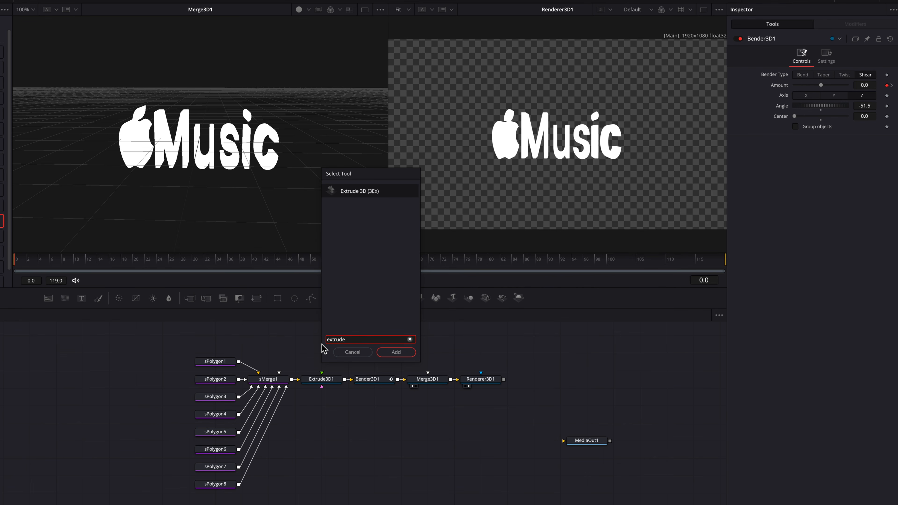
key("Return")
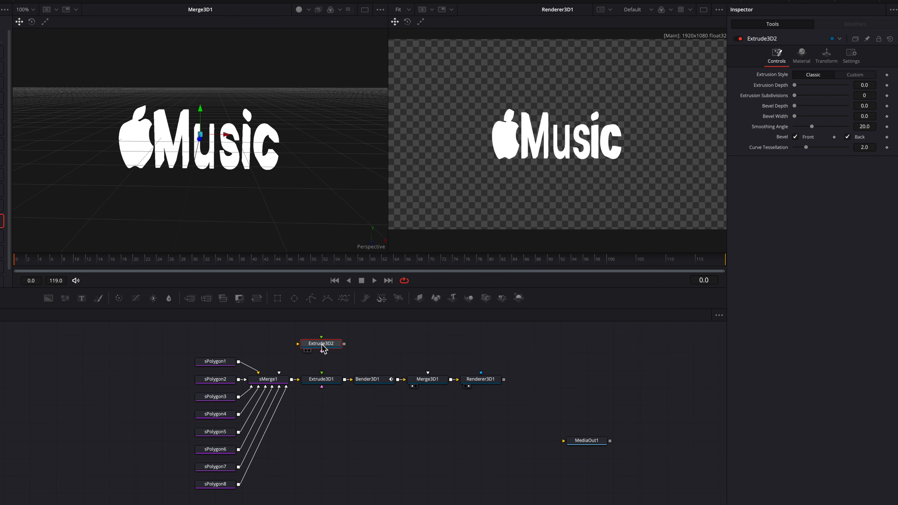
mouse_move(292, 379)
left_mouse_down()
mouse_move(298, 345)
mouse_move(335, 343)
mouse_move(428, 374)
left_mouse_up()
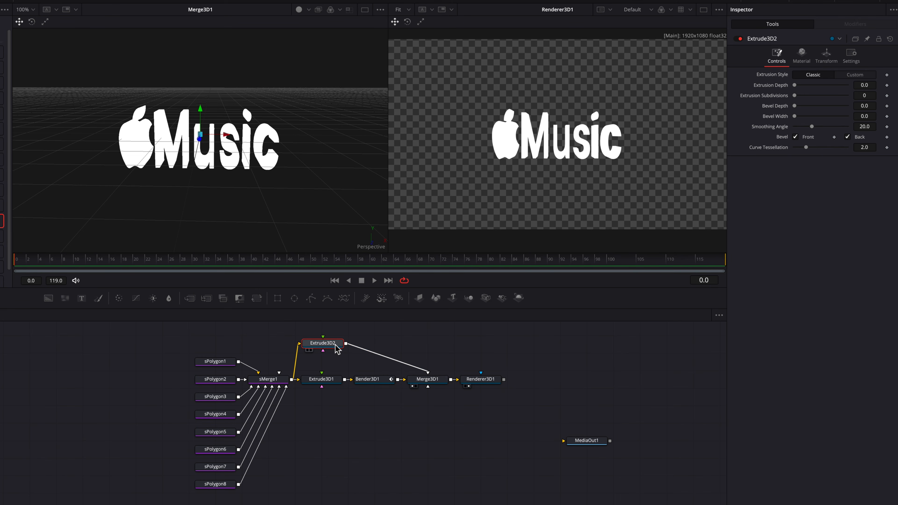
Set the diffuse material color of Extrude3D2 to red with hue 0.0, saturation 1.0 and value about 0.819.
left_click(805, 62)
left_click(795, 75)
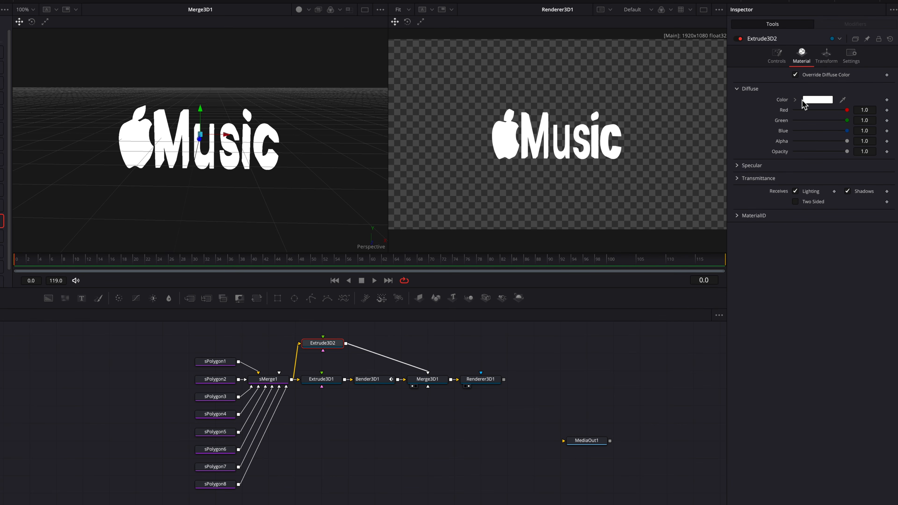
left_click(795, 100)
mouse_move(854, 115)
left_mouse_down()
mouse_move(892, 104)
mouse_move(894, 120)
left_mouse_up()
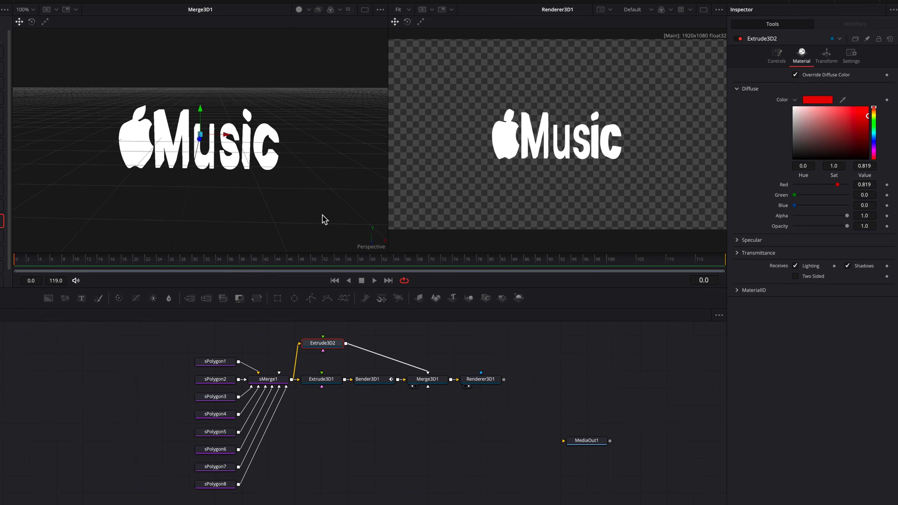
scroll(281, 192, "left", 10)
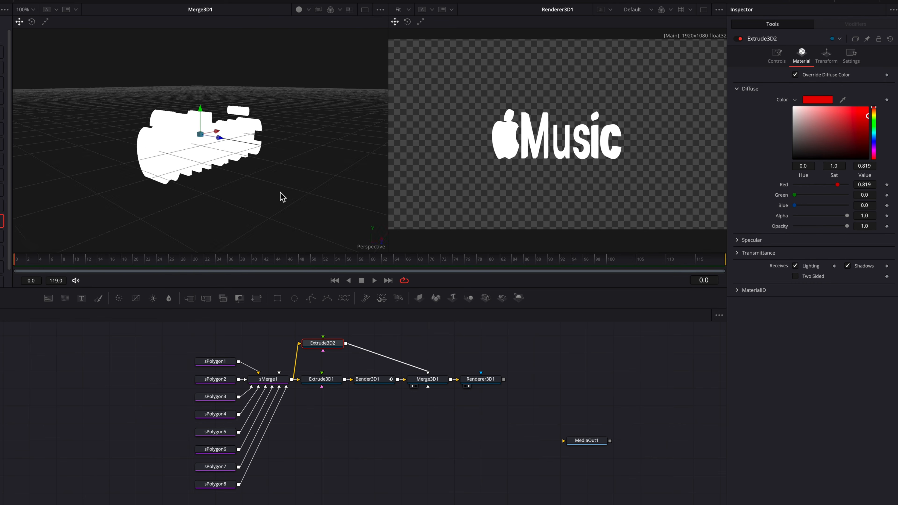
scroll(281, 192, "left", 10)
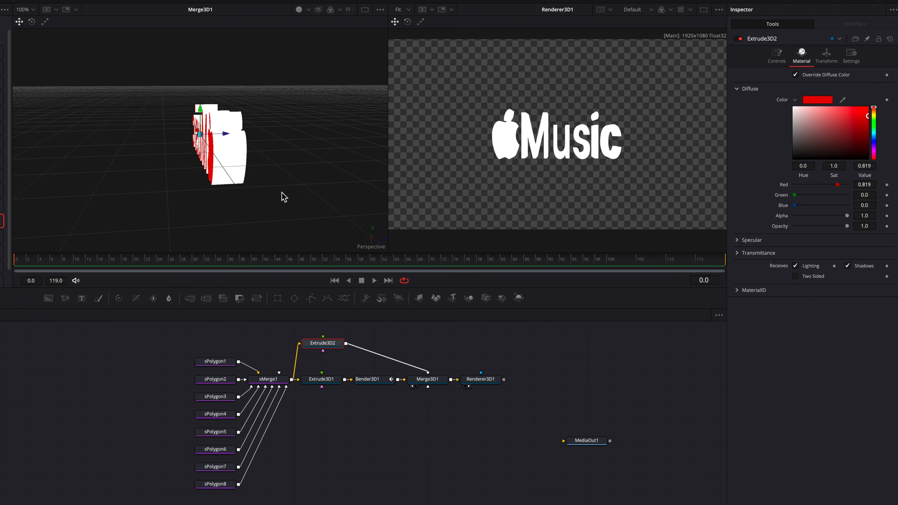
scroll(282, 193, "left", 3)
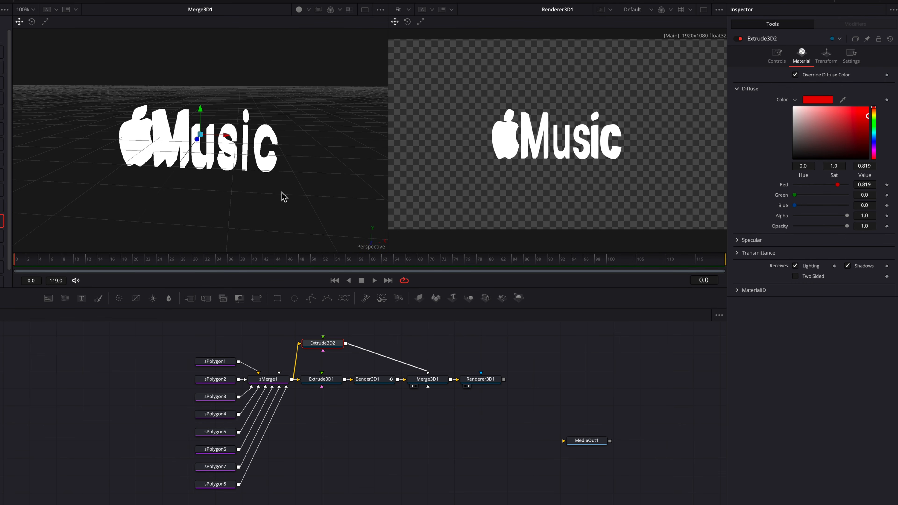
Keyframe the Extrusion Depth of Extrude3D1 from 0.0 at frame 0 to 0.1795 at frame 20 and play the animation.
left_click(328, 381)
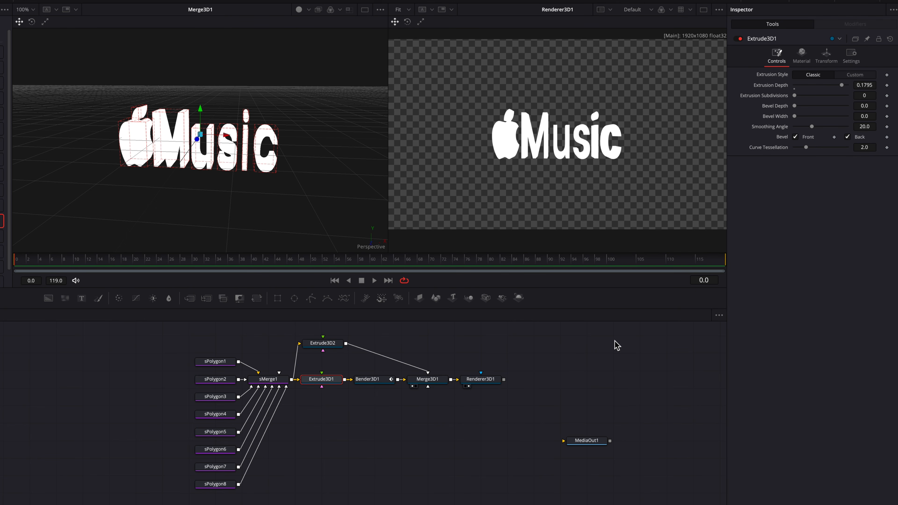
left_click(887, 85)
left_click_drag(26, 263, 134, 266)
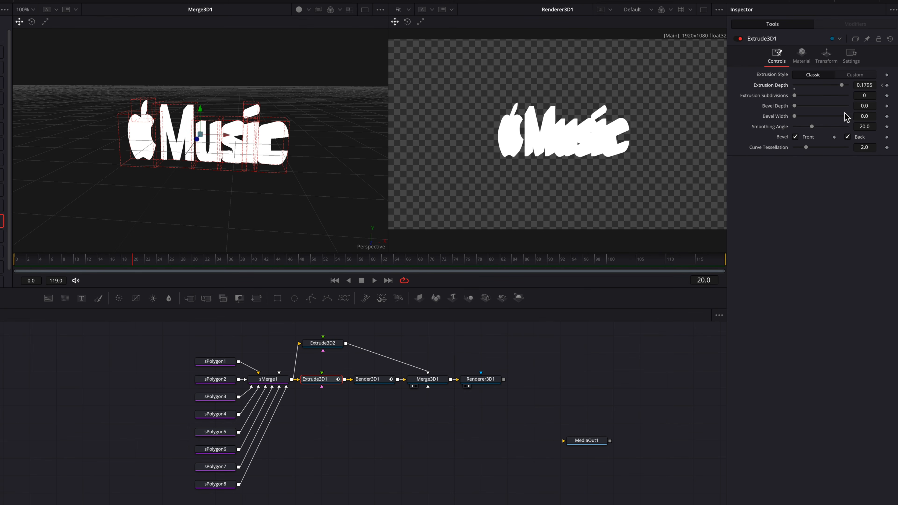
left_click(882, 85)
left_click_drag(842, 85, 791, 87)
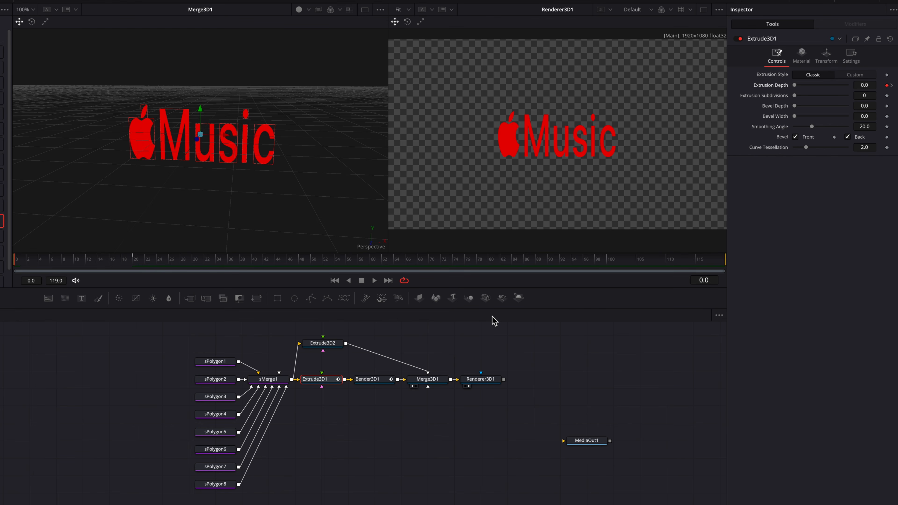
key("space")
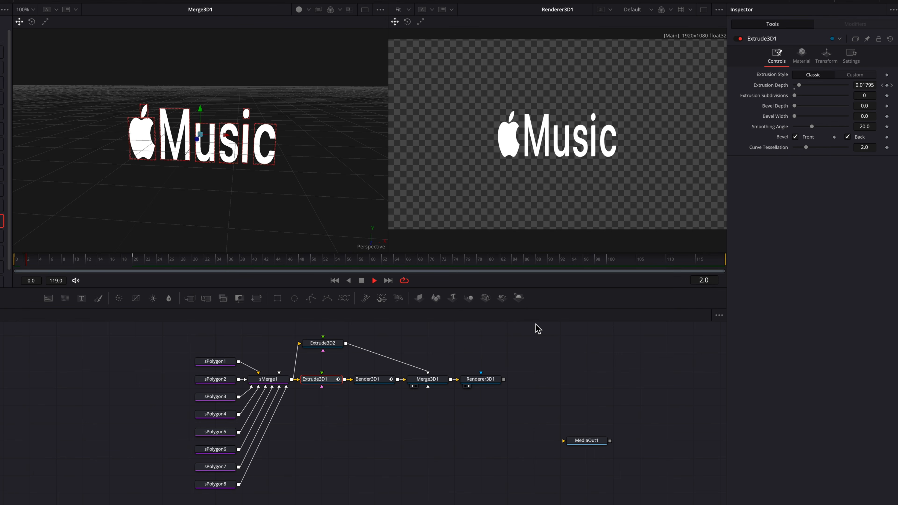
key("space")
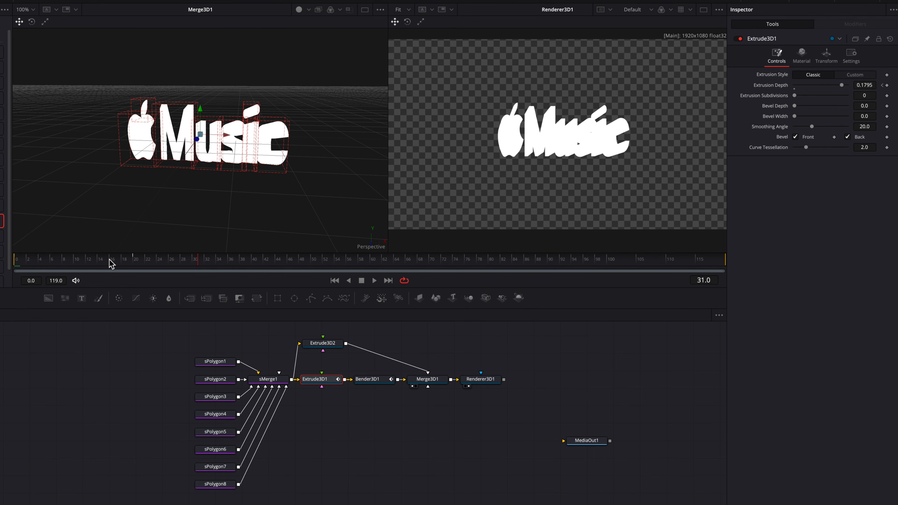
left_click_drag(111, 263, 7, 267)
key("space")
key("space")
left_click_drag(111, 265, 1, 263)
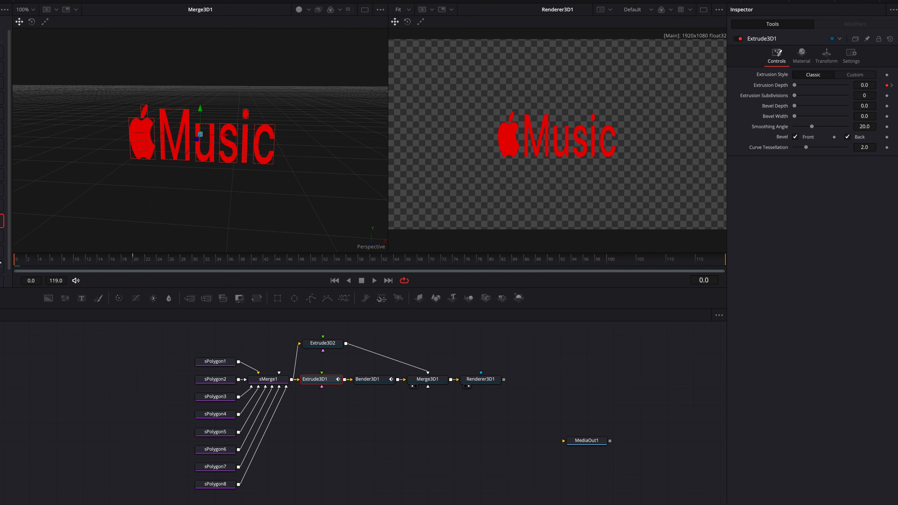
Keyframe the translation of Extrude3D2 from 0.0 on all axes at frame 0 to X 0.064, Y 0.05 and Z 0.181 at frame 20.
left_click(336, 348)
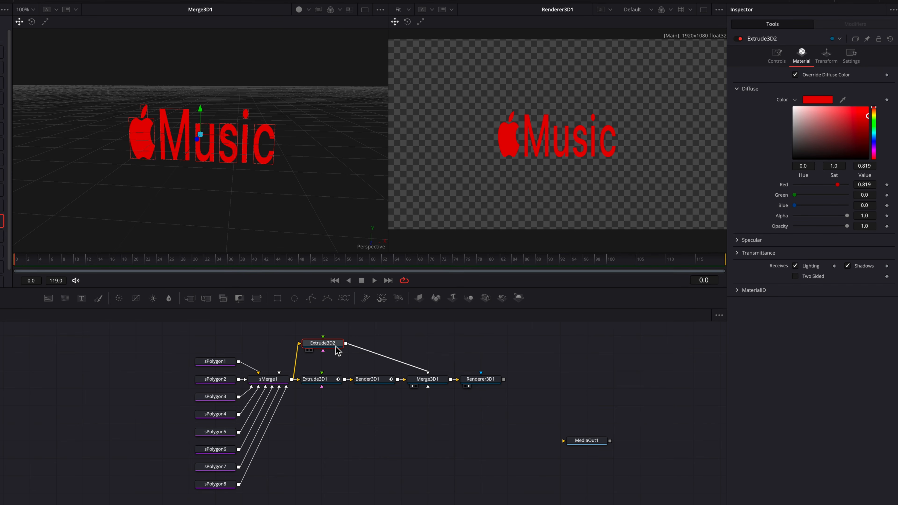
left_click(824, 57)
left_click(887, 84)
left_click(886, 95)
left_click(887, 105)
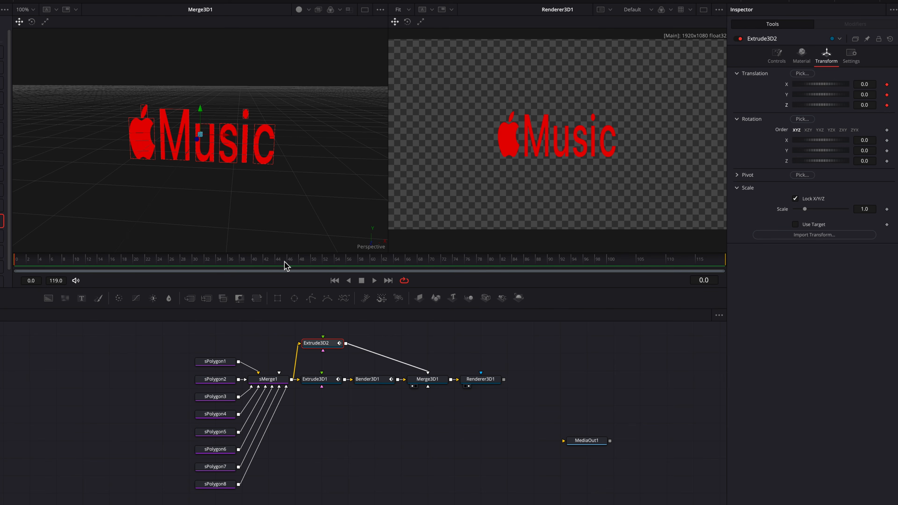
left_click(136, 262)
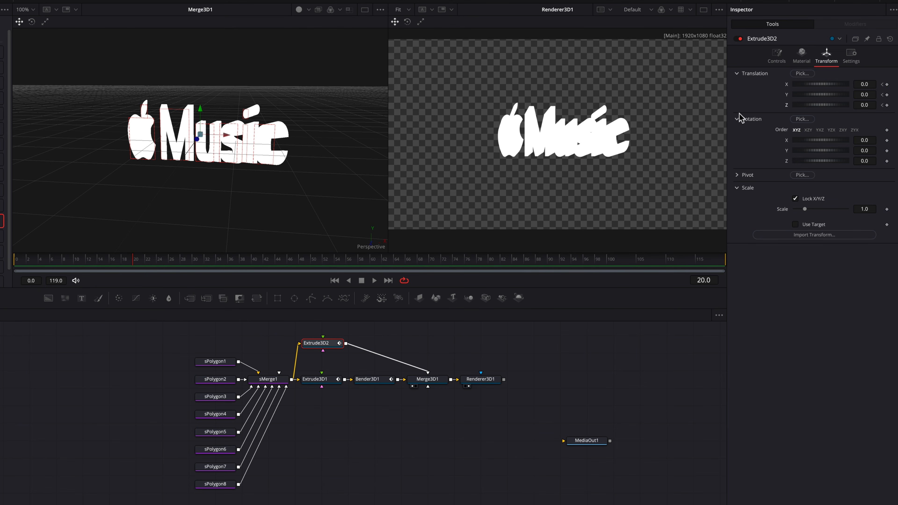
left_click_drag(864, 105, 871, 106)
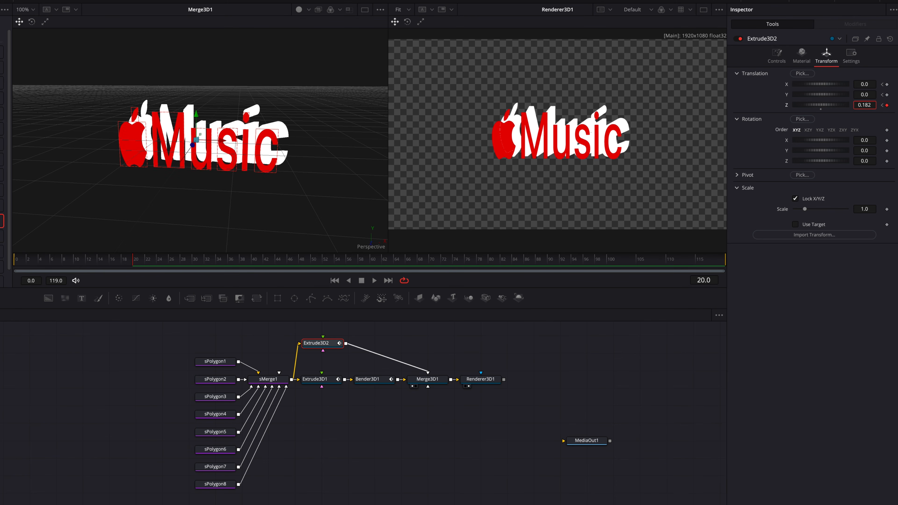
scroll(317, 169, "left", 10)
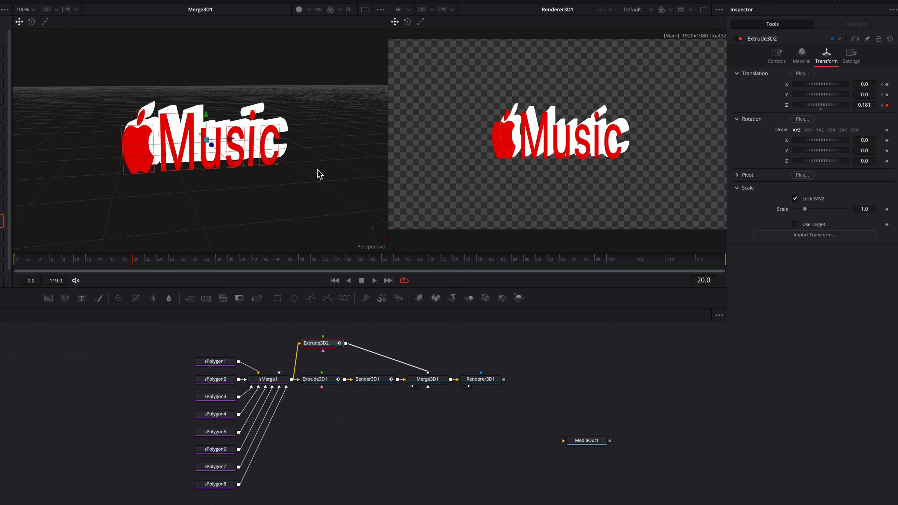
scroll(318, 170, "right", 10)
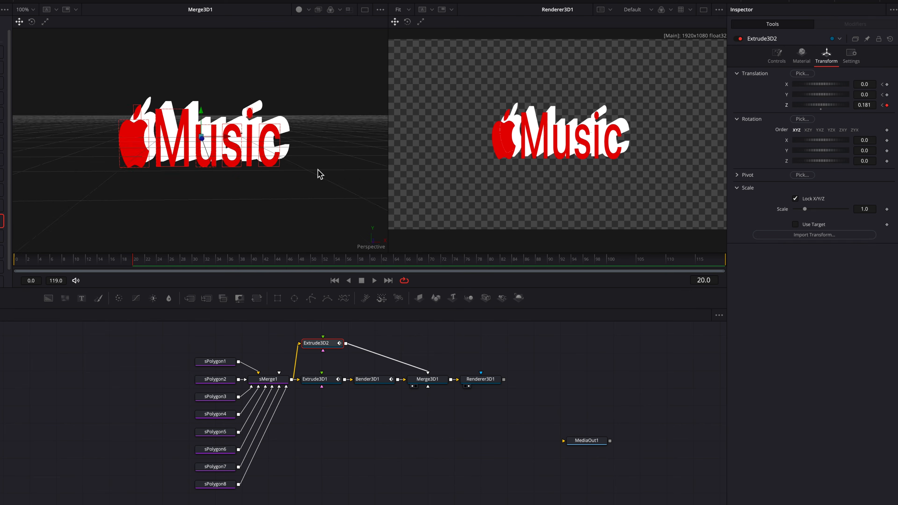
scroll(317, 170, "down", 4)
left_click_drag(864, 84, 883, 94)
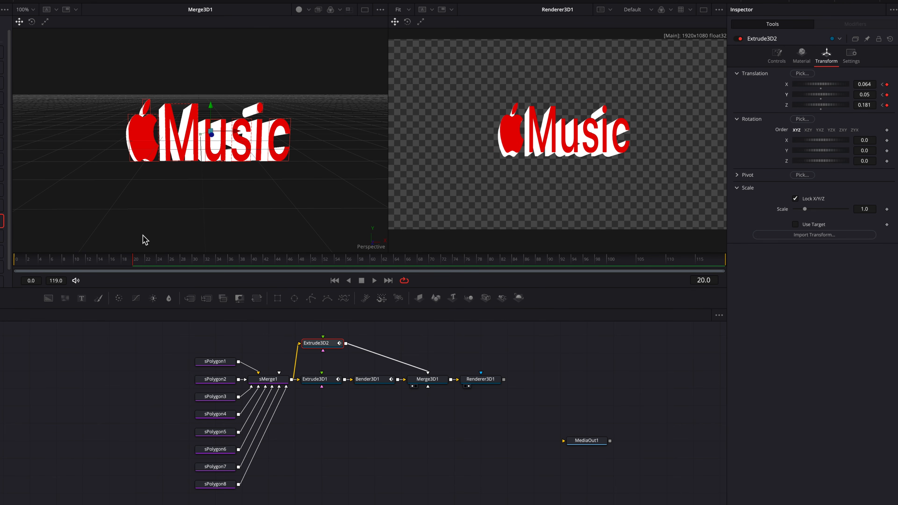
Nudge the Z translation of Extrude3D2 slightly forward at frame 0 and check the motion up to frame 20.
left_click_drag(78, 264, 28, 266)
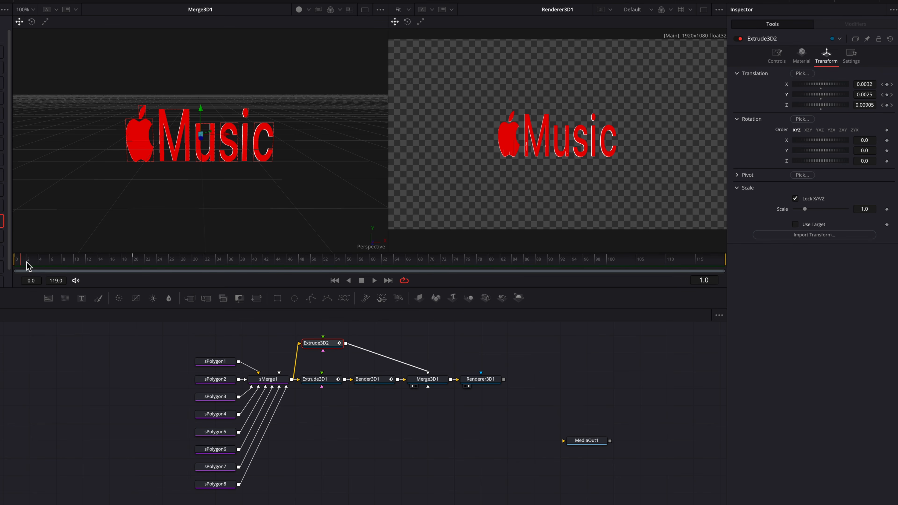
left_click(27, 263)
left_click_drag(27, 262, 24, 263)
left_click(21, 265)
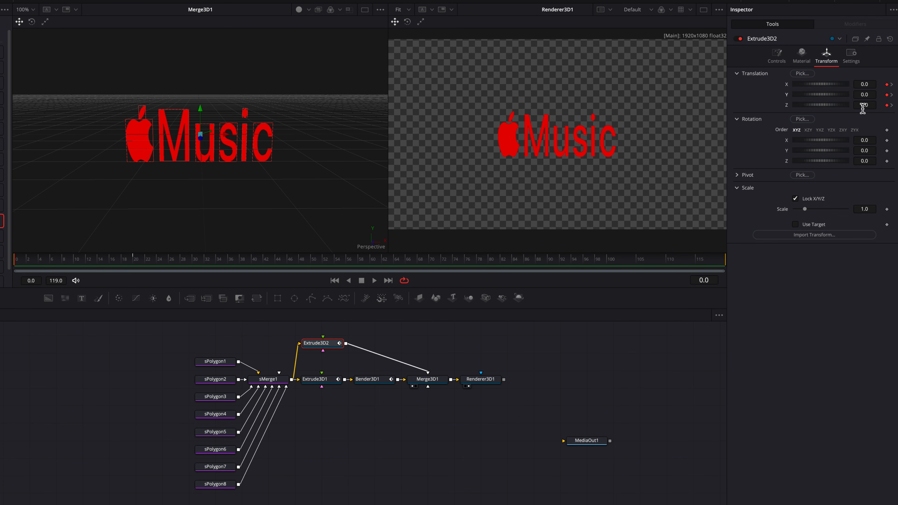
left_click_drag(864, 105, 865, 105)
left_click_drag(27, 263, 138, 262)
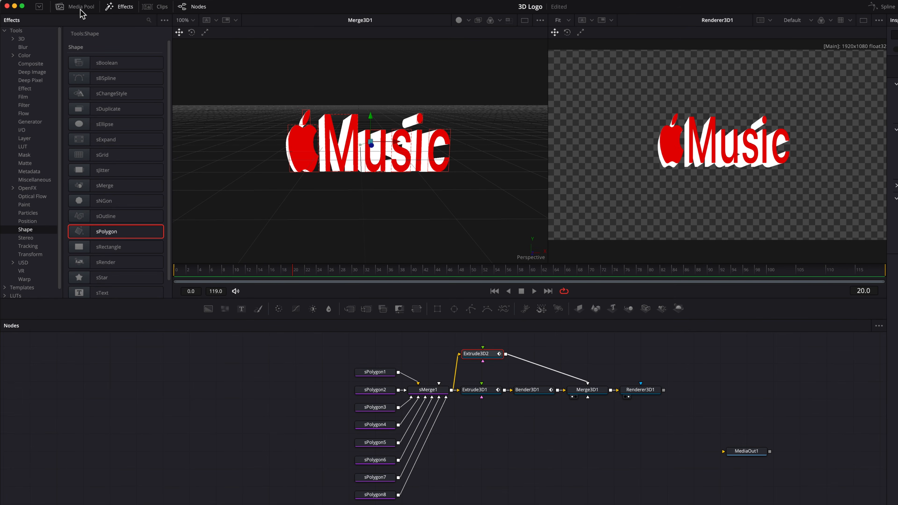
Use golden texture 5.jpg as the material of Extrude3D1 and insert a Brightness / Contrast node after it with Gain about 1.124.
left_click(81, 6)
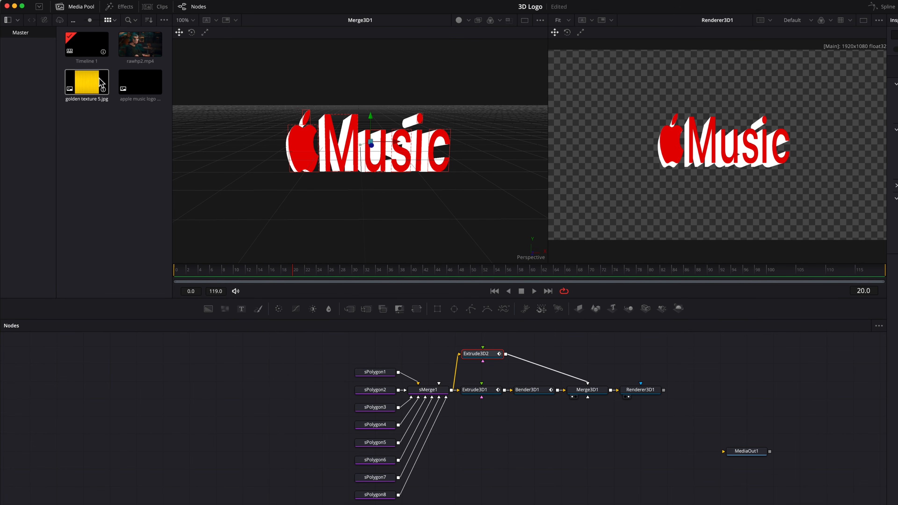
left_click_drag(94, 84, 481, 397)
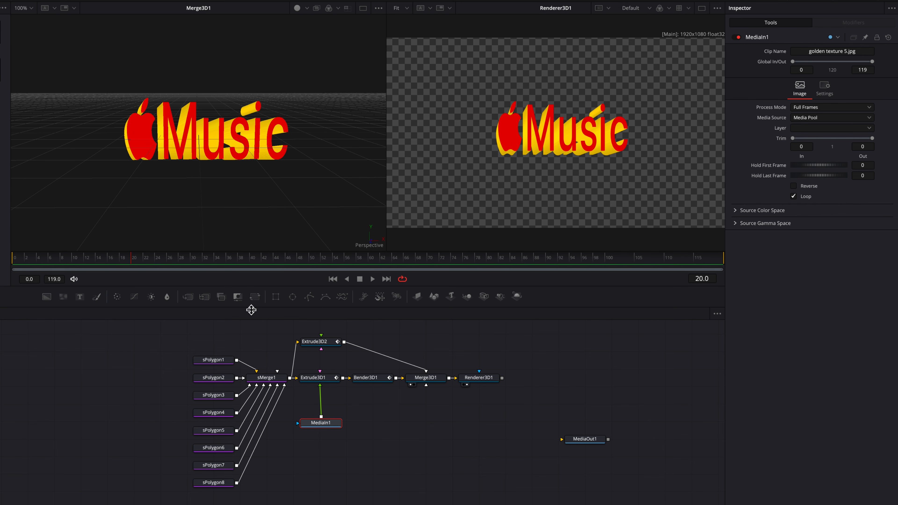
key("shift+space")
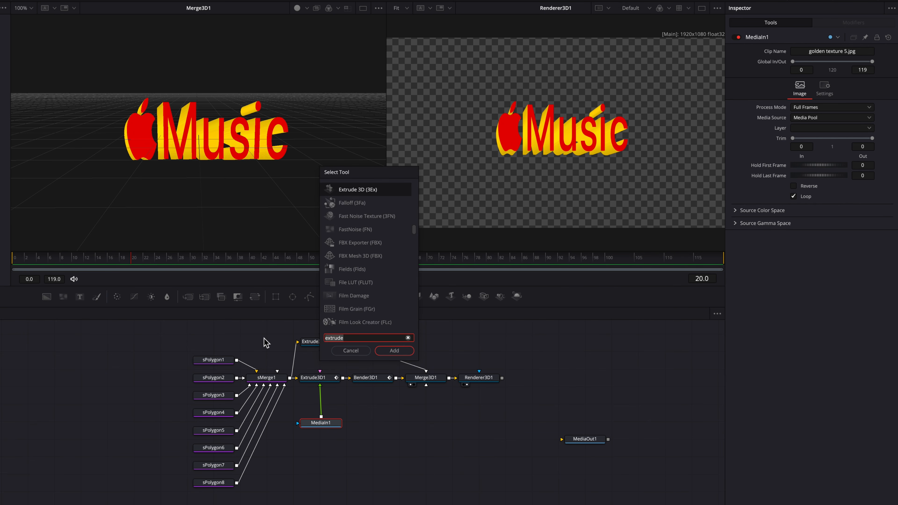
type("bri")
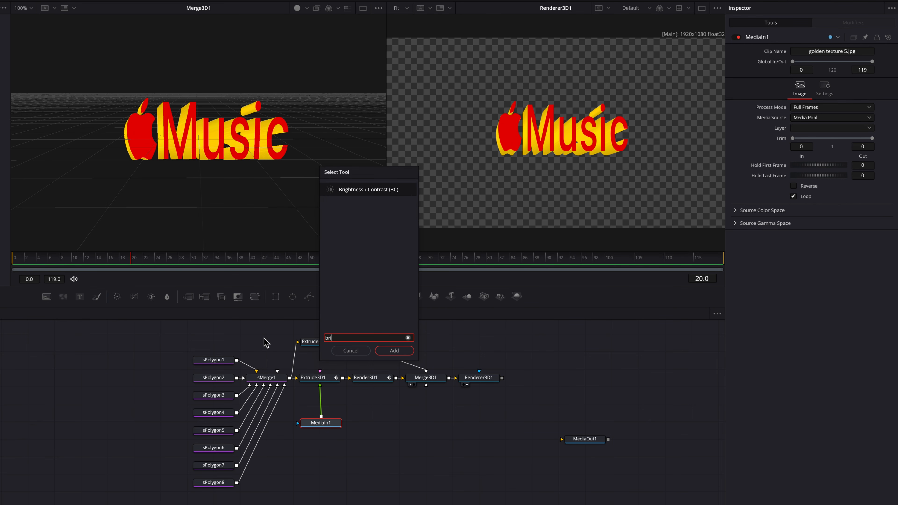
key("Return")
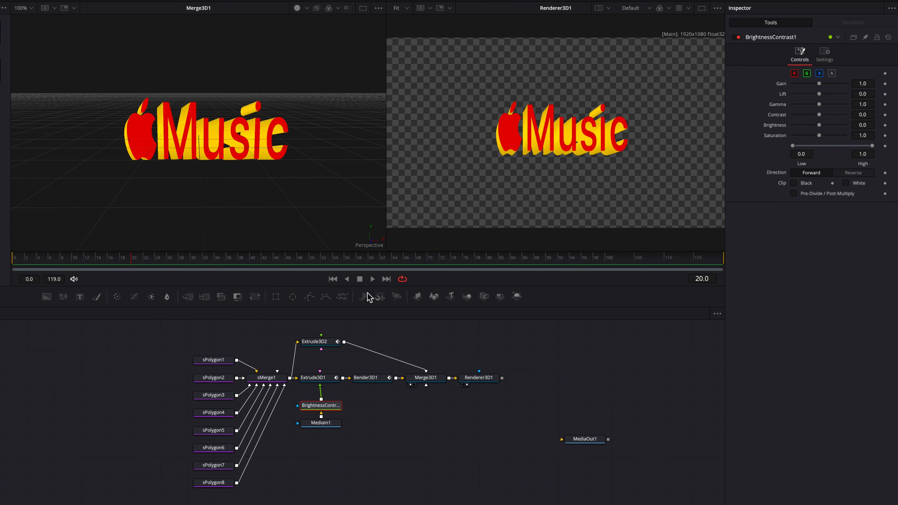
left_click_drag(819, 85, 820, 85)
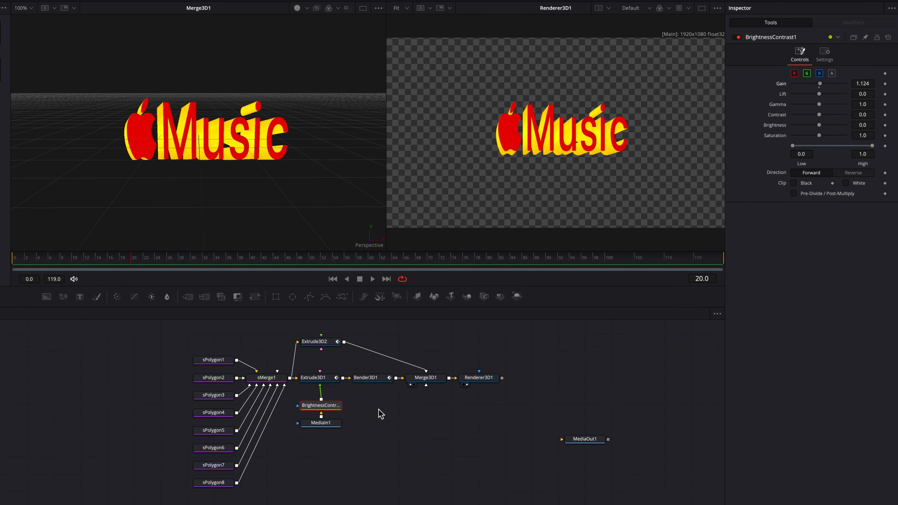
Add a Spot Light node below Merge3D1 and connect it to Merge3D1.
scroll(388, 409, "right", 3)
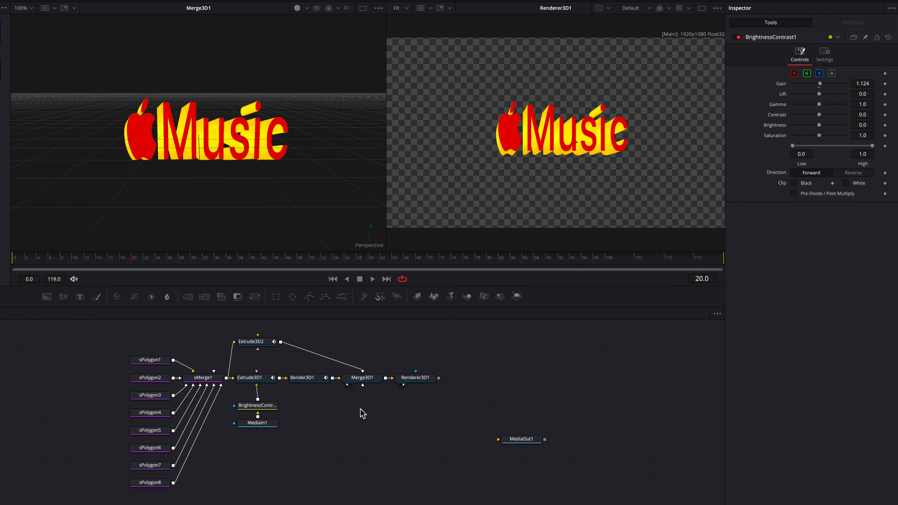
key("shift+space")
type("spot")
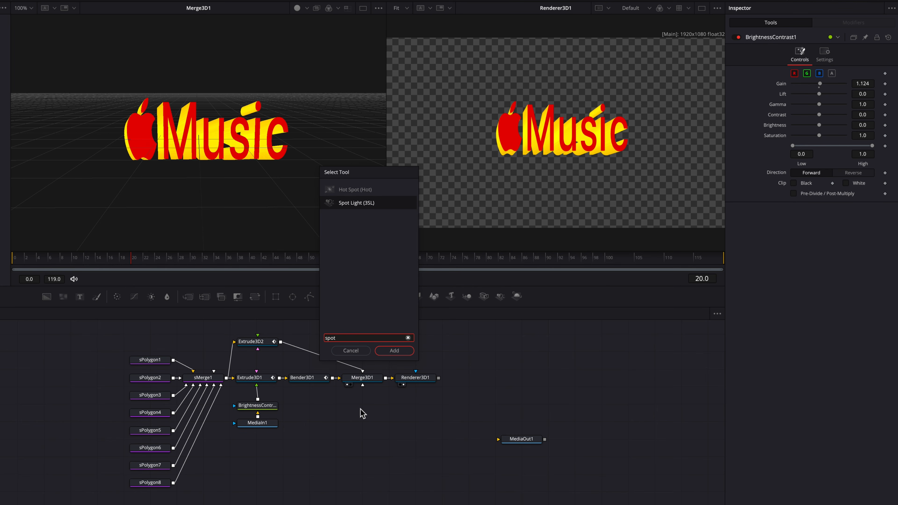
key("Return")
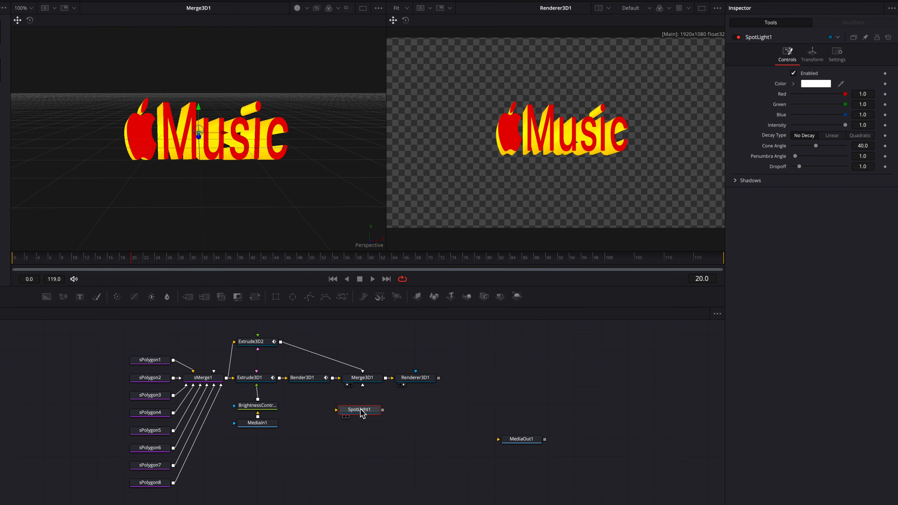
left_click_drag(383, 410, 362, 378)
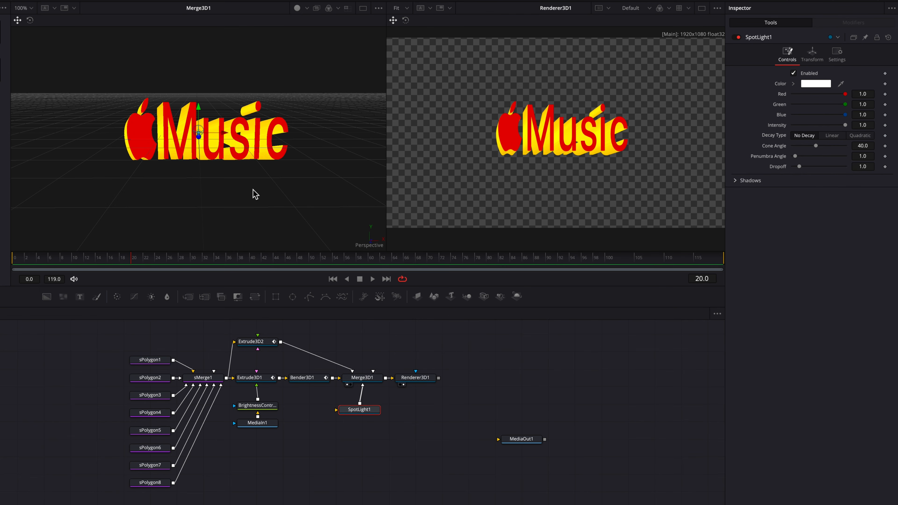
Show lights in the Merge3D1 viewer and enable Lighting and Shadows on Renderer3D1.
left_click(306, 8)
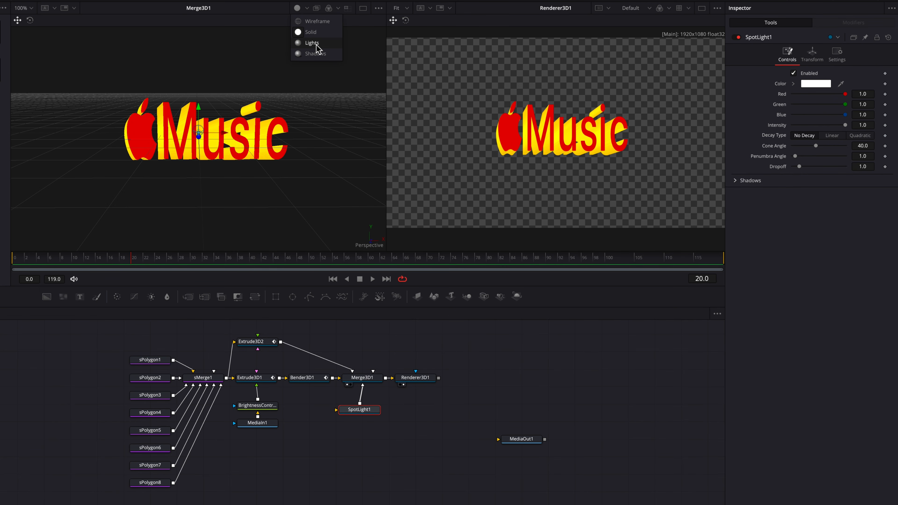
left_click(316, 45)
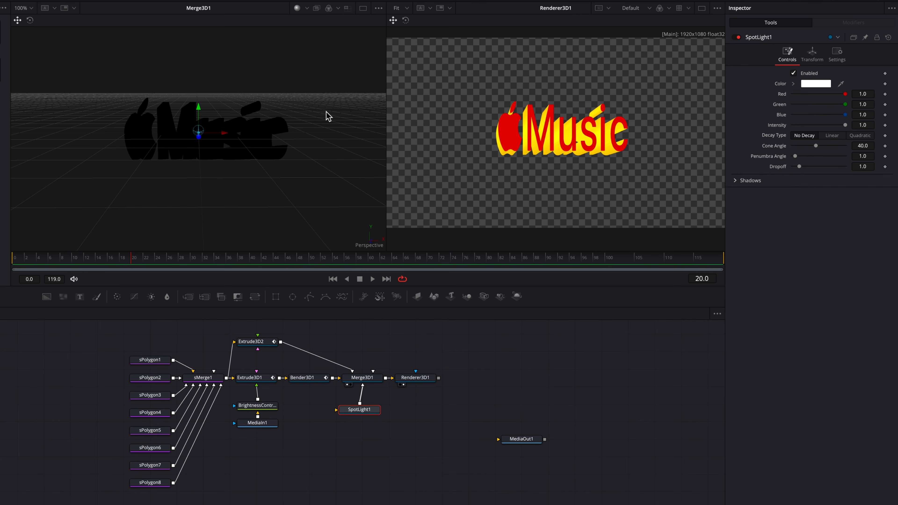
left_click(426, 378)
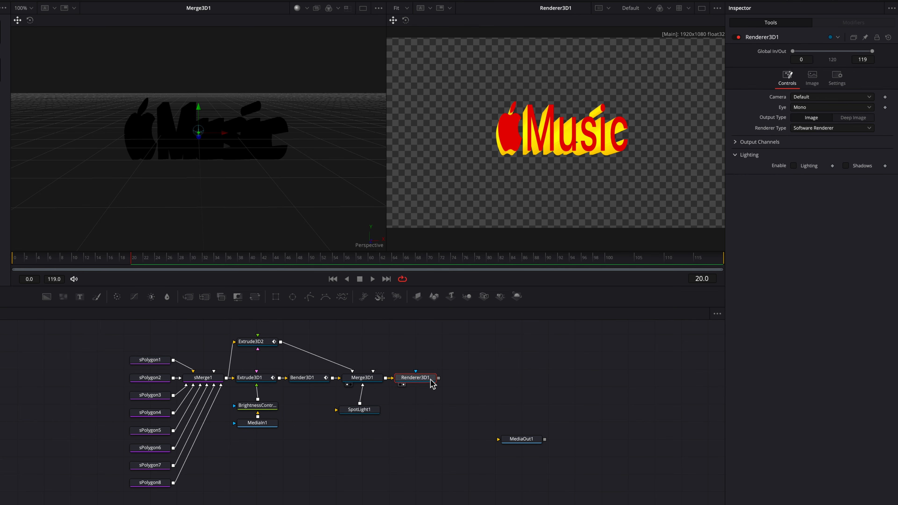
left_click(846, 165)
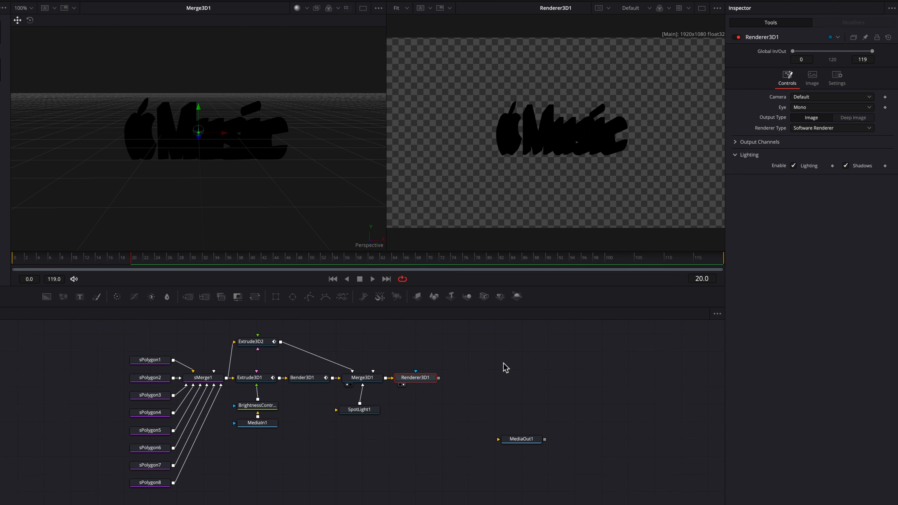
Move SpotLight1 forward to Z 1.2, and set its Cone Angle to 90.0 and Penumbra Angle to 20.0.
left_click(364, 409)
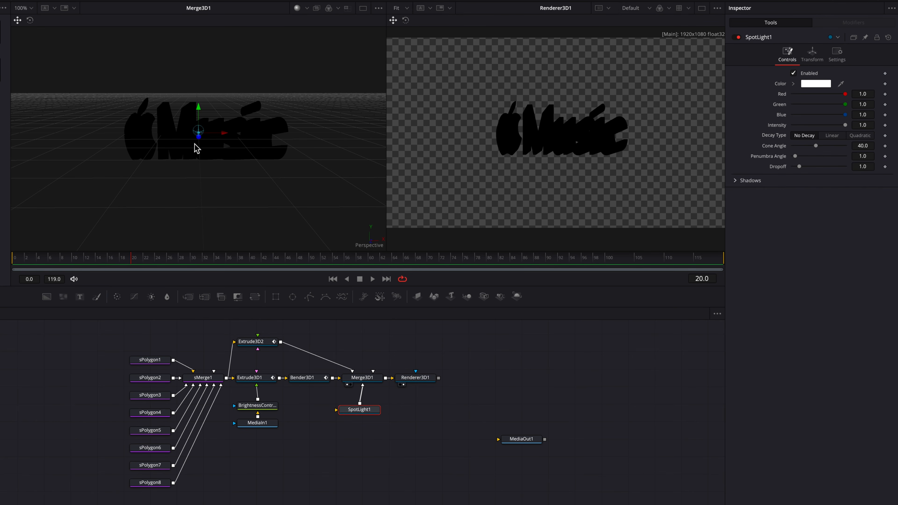
left_click(807, 61)
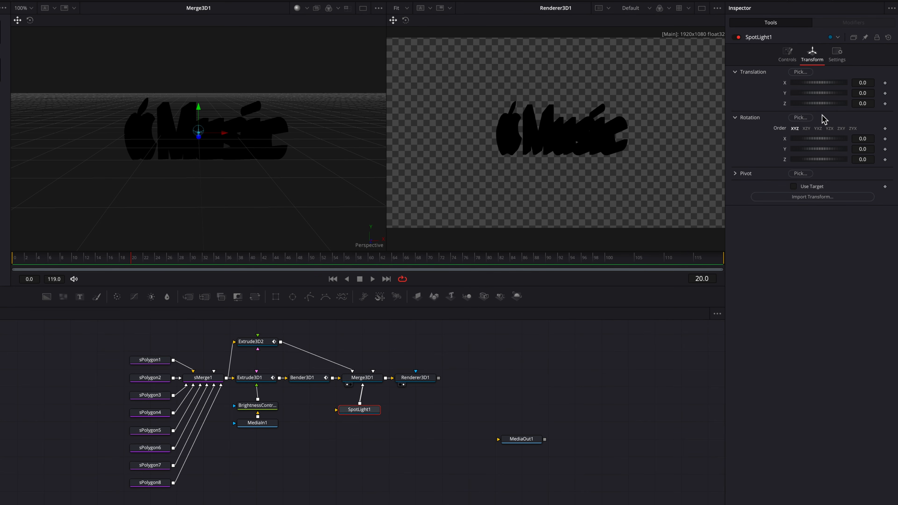
left_click_drag(859, 103, 887, 103)
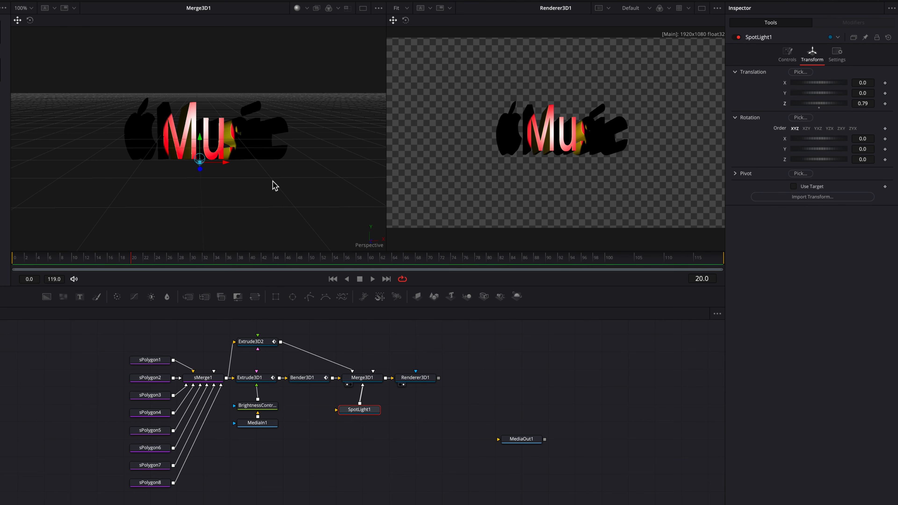
scroll(265, 183, "right", 5)
scroll(265, 183, "left", 5)
scroll(265, 182, "up", 4)
scroll(265, 182, "down", 4)
scroll(266, 187, "down", 4)
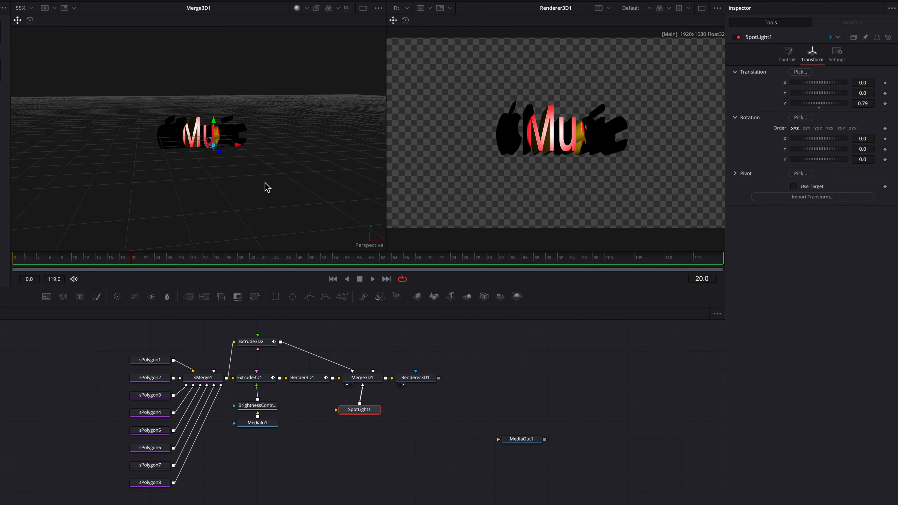
scroll(265, 182, "right", 1)
left_click_drag(860, 105, 875, 105)
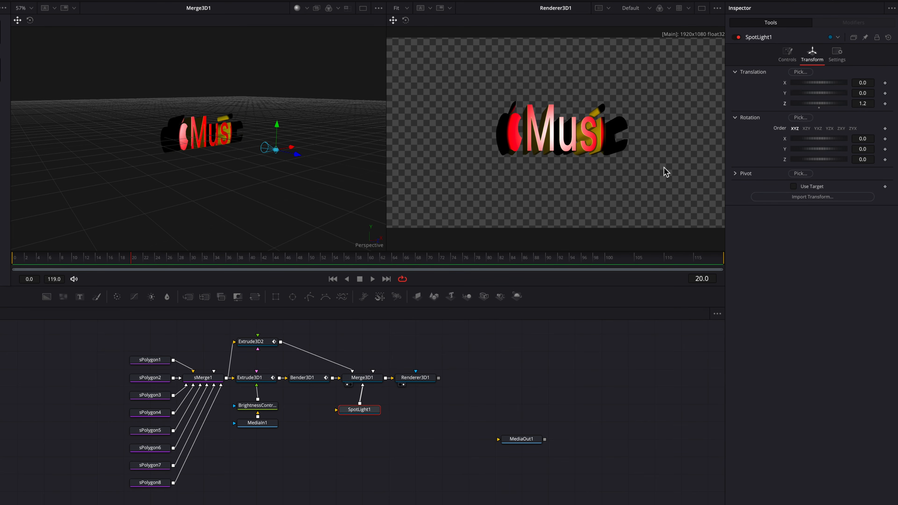
left_click(784, 62)
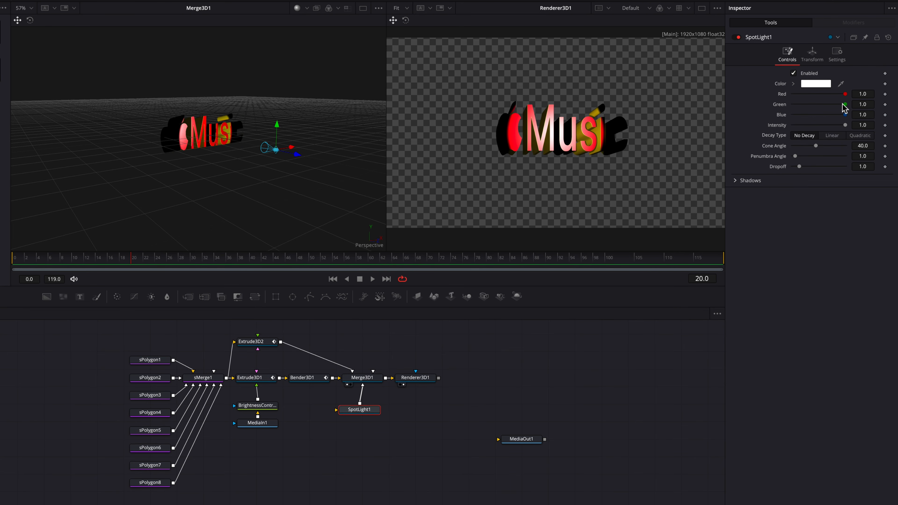
left_click_drag(817, 146, 854, 146)
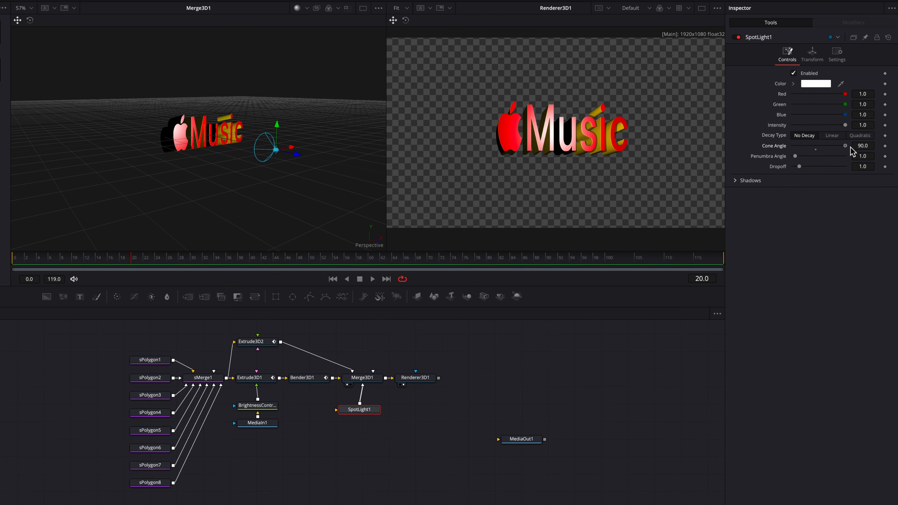
left_click_drag(796, 156, 842, 157)
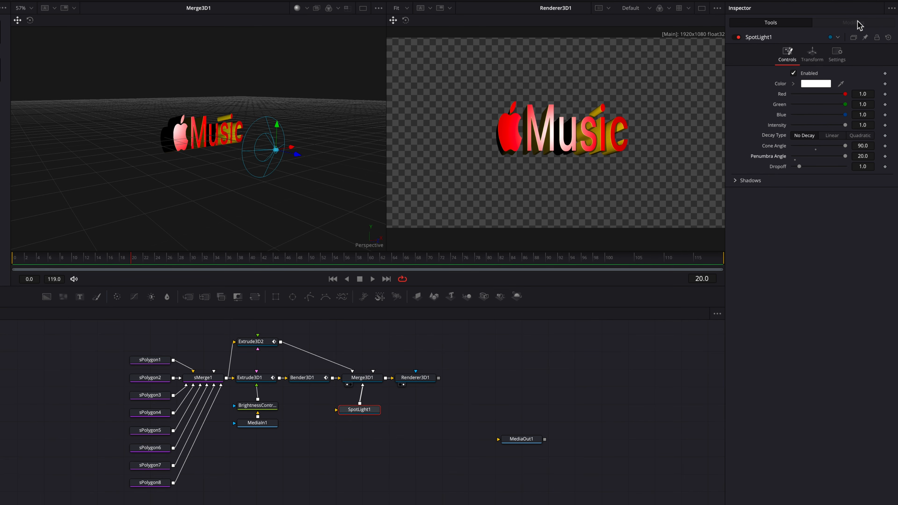
Turn on Use Target for SpotLight1 and set its translation to X -2.742, Y 1.875 and Z 2.4.
left_click(815, 53)
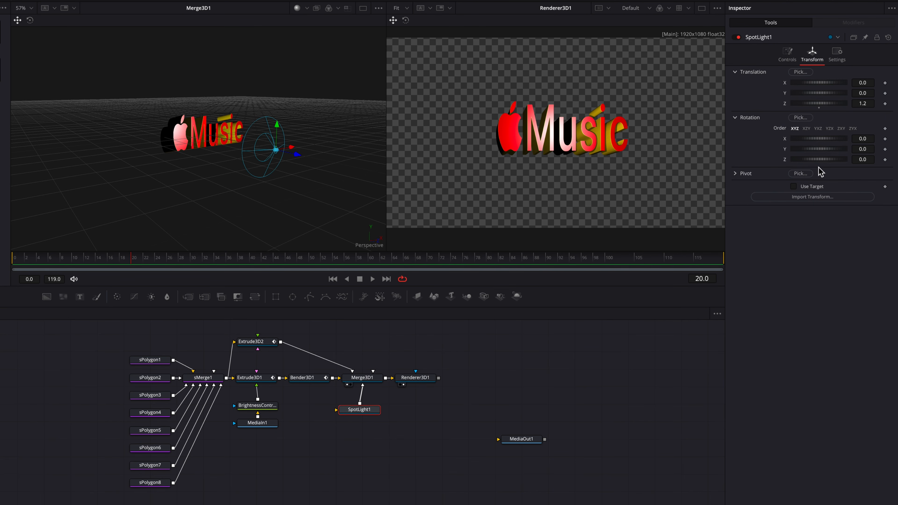
left_click(794, 187)
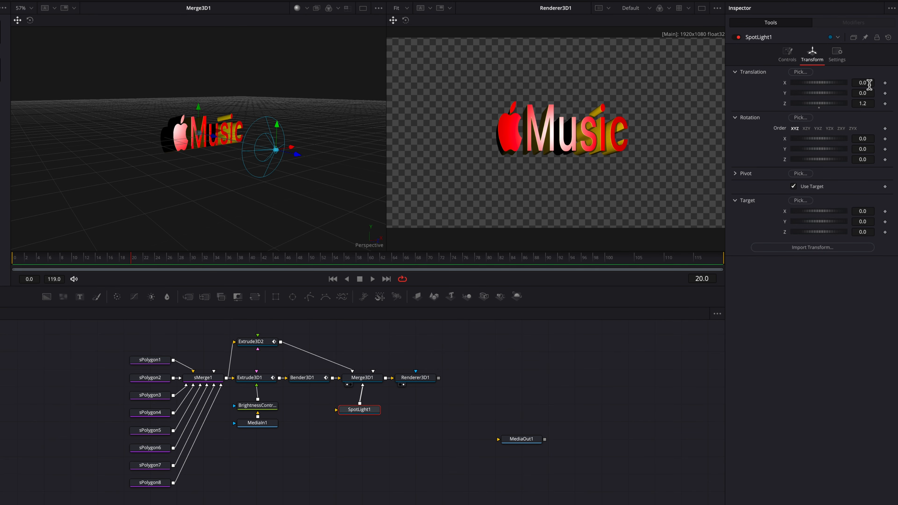
left_click_drag(868, 85, 878, 103)
scroll(199, 133, "down", 3)
scroll(270, 183, "down", 4)
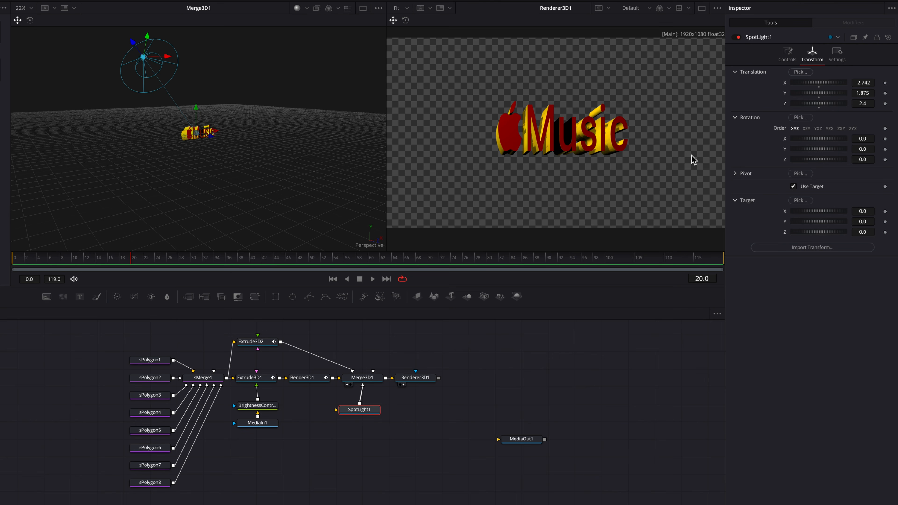
Set the shadow Softness of SpotLight1 to Constant with a Constant Softness of 0.0311.
left_click(788, 56)
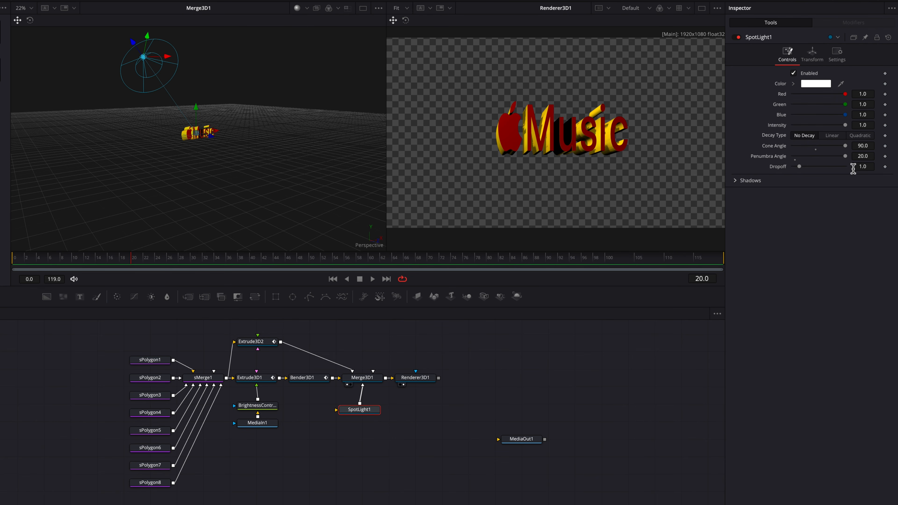
left_click(735, 181)
left_click(853, 319)
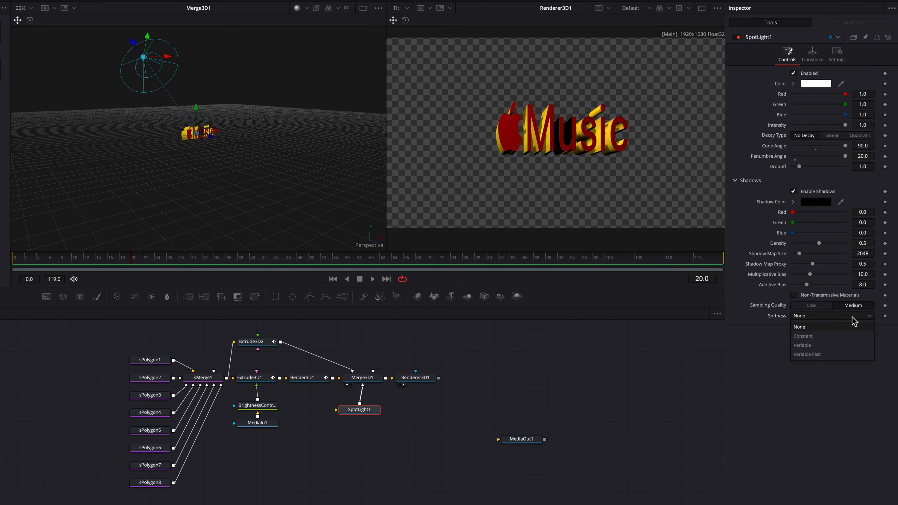
left_click(850, 336)
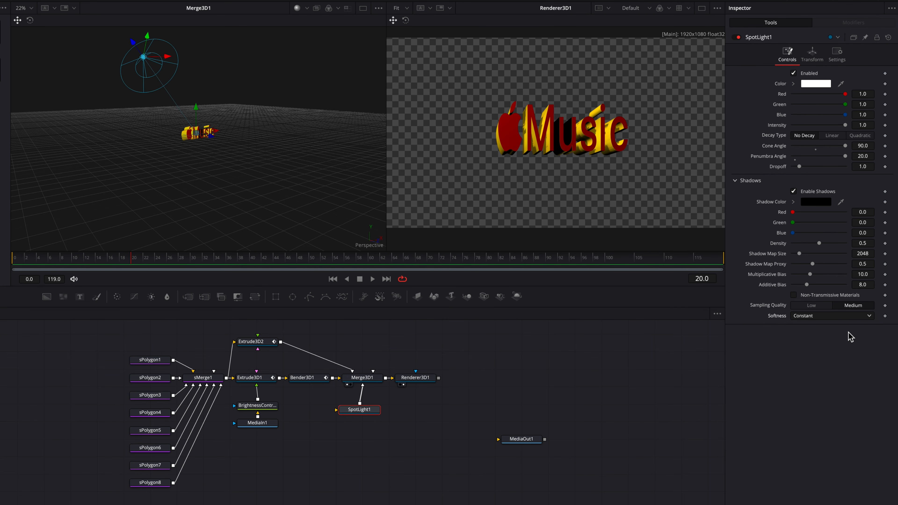
left_click_drag(853, 325, 862, 326)
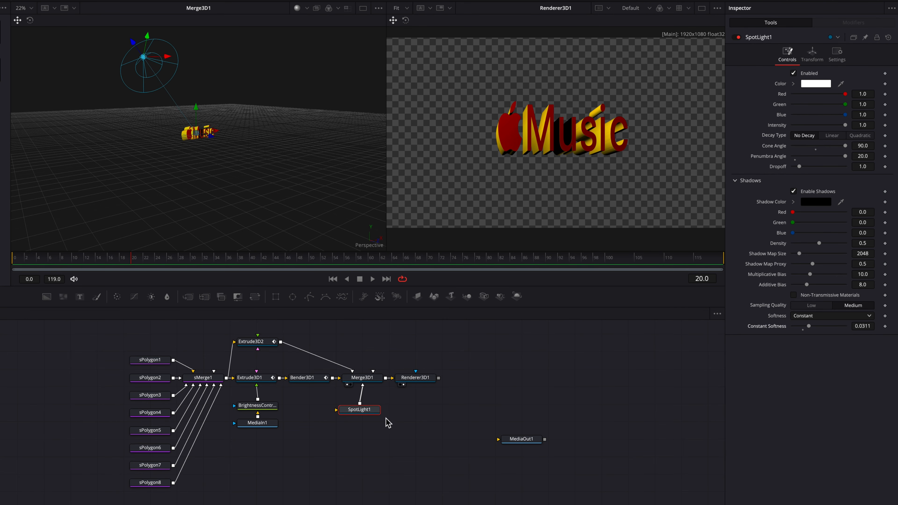
Duplicate SpotLight1 beside the original below Merge3D1 and connect the copy to Merge3D1.
left_click_drag(370, 418, 340, 418)
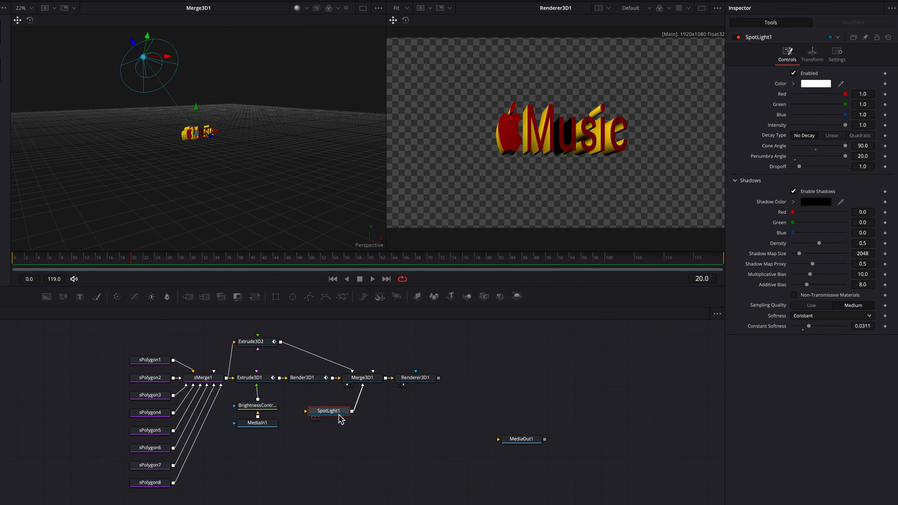
left_click(385, 416)
key("ctrl+v")
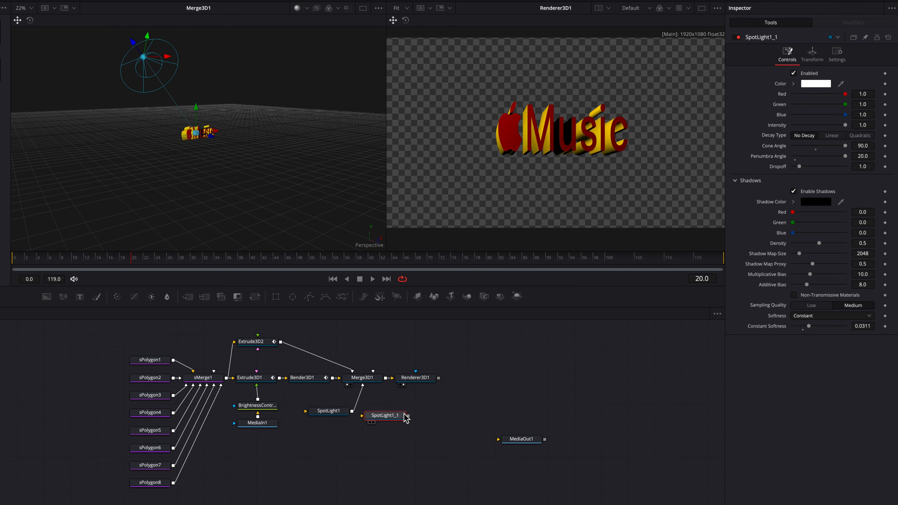
left_click_drag(409, 416, 371, 379)
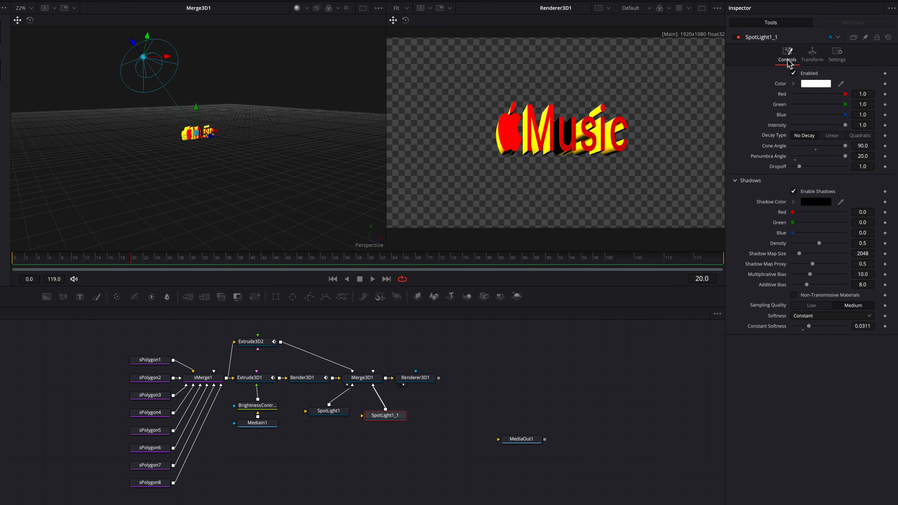
Move the duplicated spot light to the opposite side of the logo by setting its X translation to 3.884.
left_click(812, 56)
left_click_drag(872, 85, 897, 85)
scroll(288, 155, "right", 5)
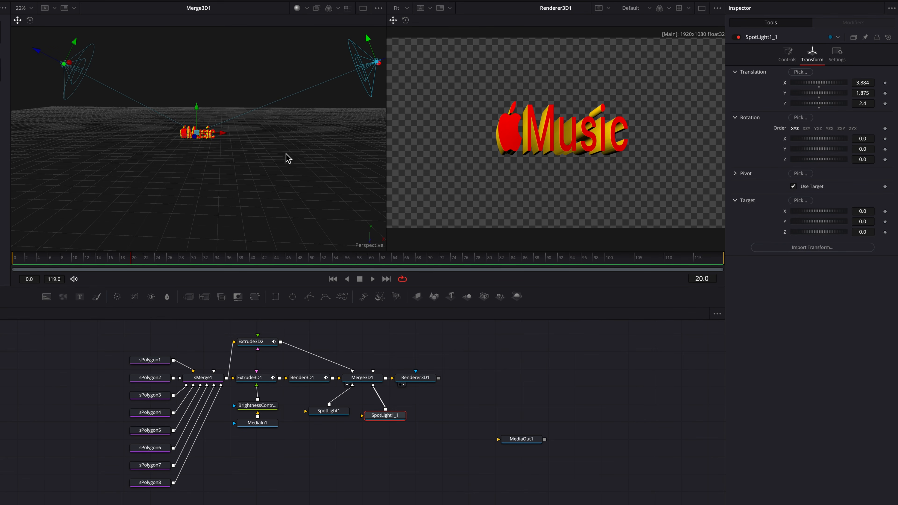
Add an Ambient Light node above Merge3D1 and connect it to Merge3D1.
left_click(364, 345)
key("shift+space")
type("spot")
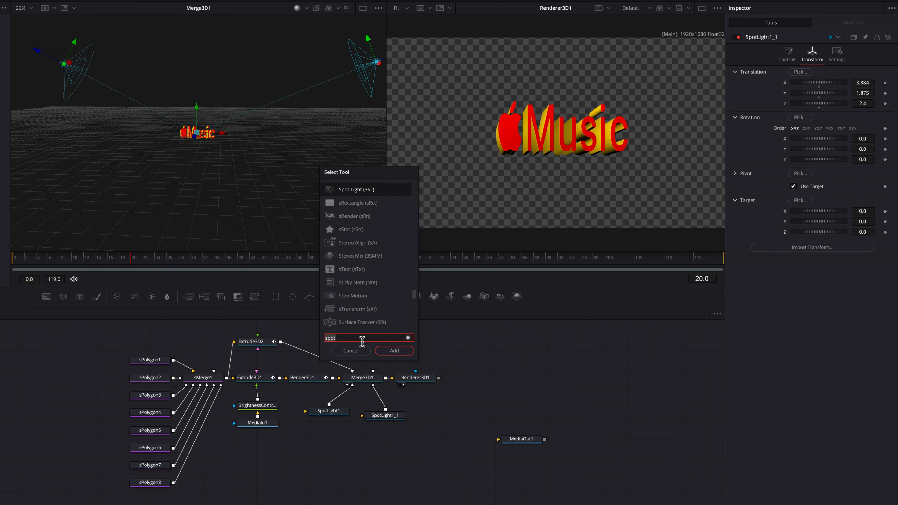
type("ambie")
key("Return")
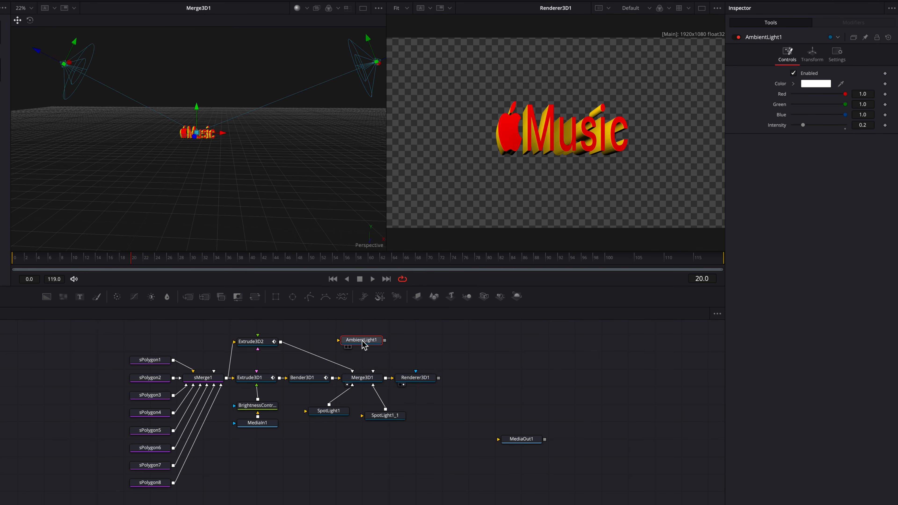
left_click_drag(385, 340, 373, 374)
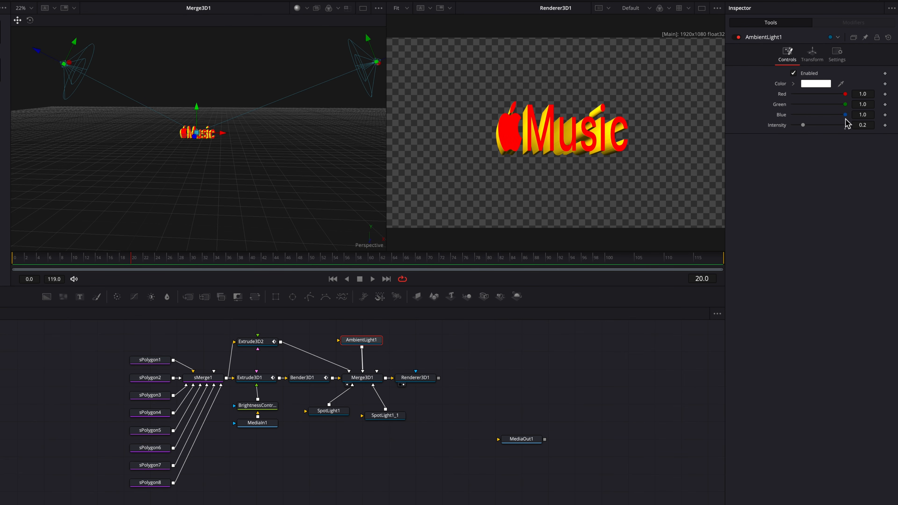
Set the ambient light's Intensity to 0.528 and its color to orange with Hue 0.12, Sat 1.0 and Value 1.0.
left_click_drag(804, 126, 821, 130)
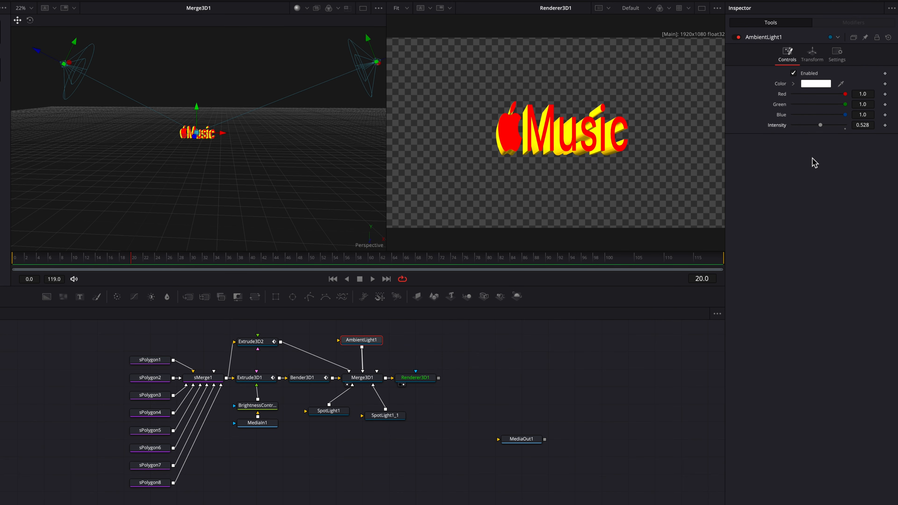
left_click(793, 85)
left_click(871, 97)
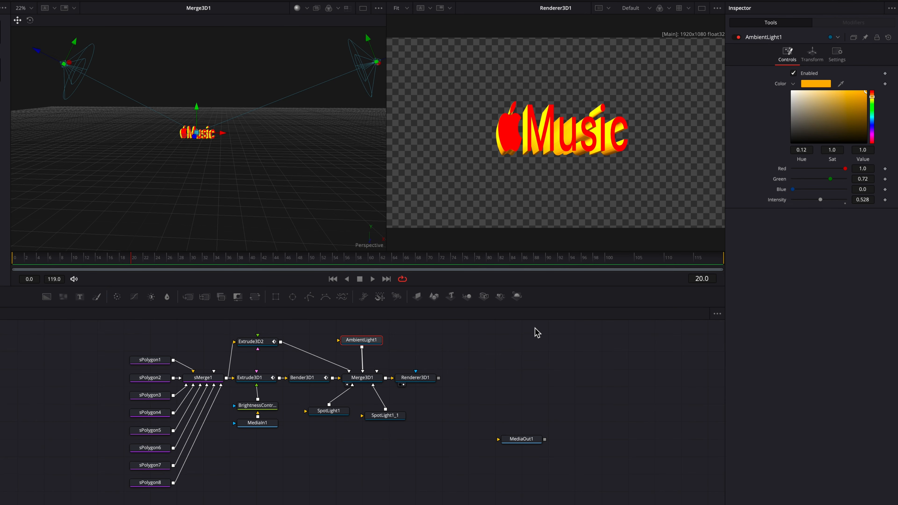
Add a Camera 3D node, place it below the spot lights and connect it to Merge3D1.
left_click(417, 345)
key("shift+space")
type("camer")
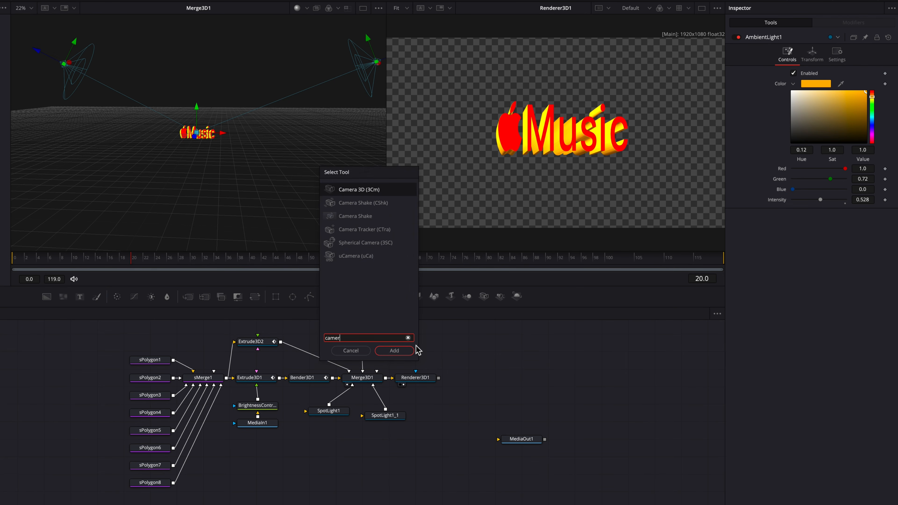
type("a")
key("Return")
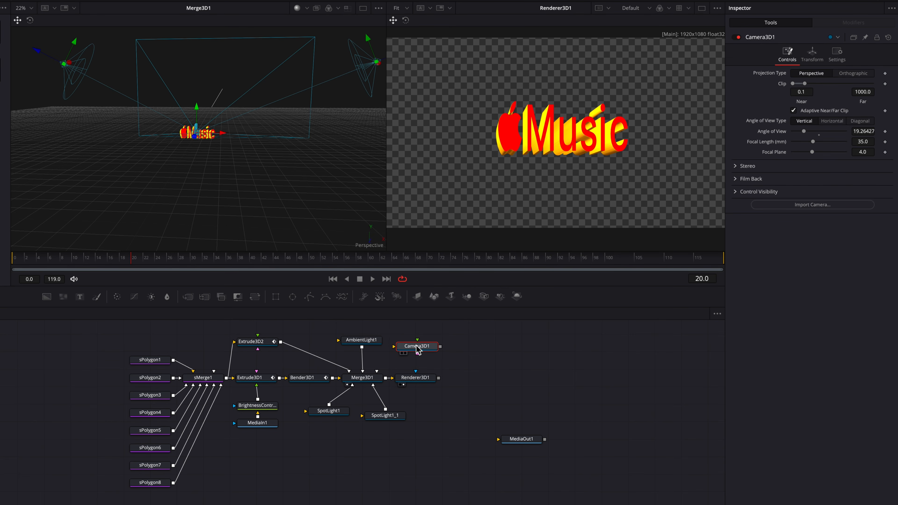
left_click_drag(423, 350, 363, 380)
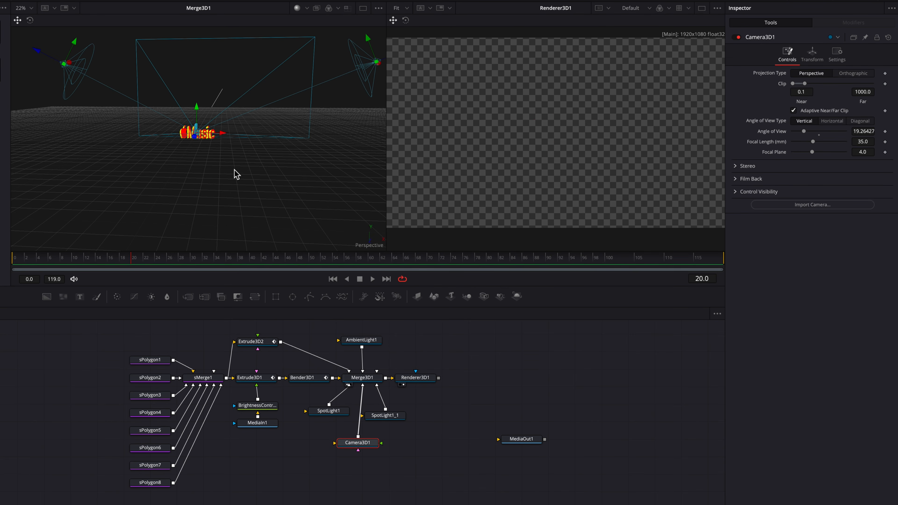
Pull Camera3D1 back to a Z translation of 4.77 to frame the logo.
scroll(205, 148, "up", 3)
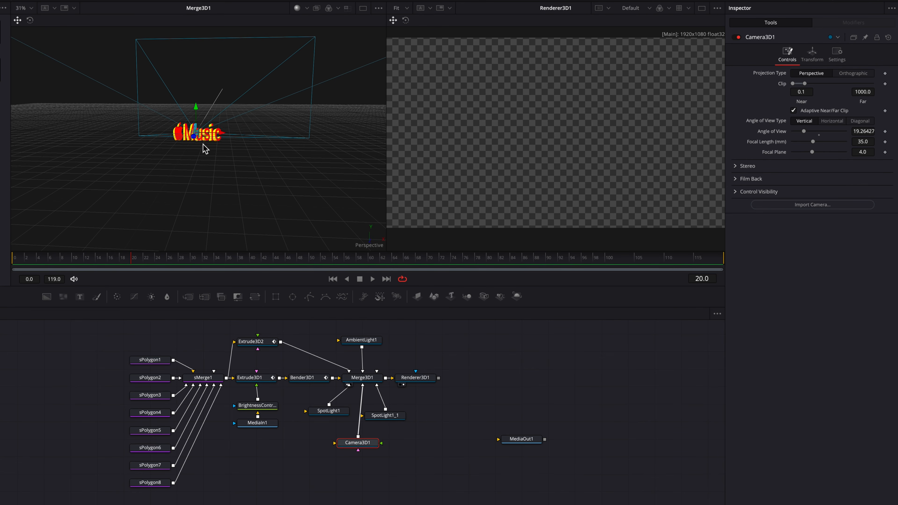
left_click(810, 62)
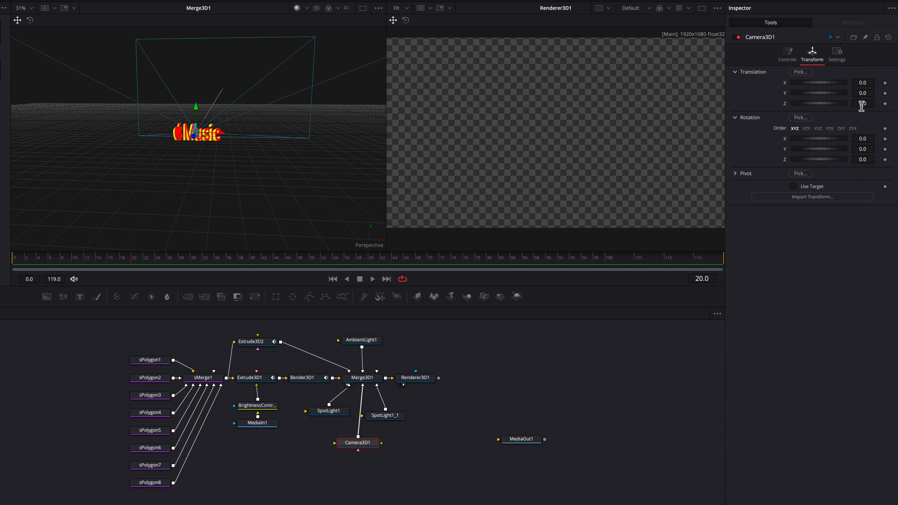
left_click_drag(862, 106, 833, 109)
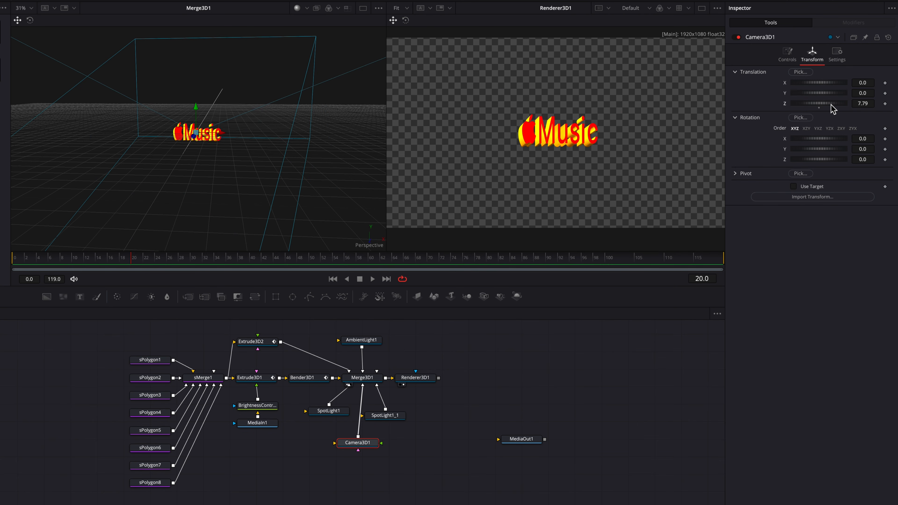
left_click_drag(850, 110, 825, 111)
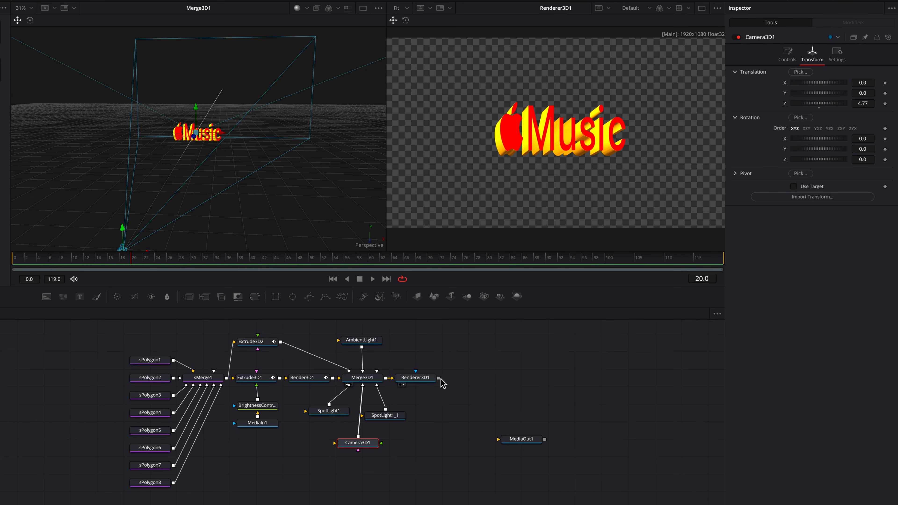
Connect Renderer3D1 to MediaOut1 and play the logo animation from the start of the timeline on the Edit page.
left_click_drag(438, 378, 488, 385)
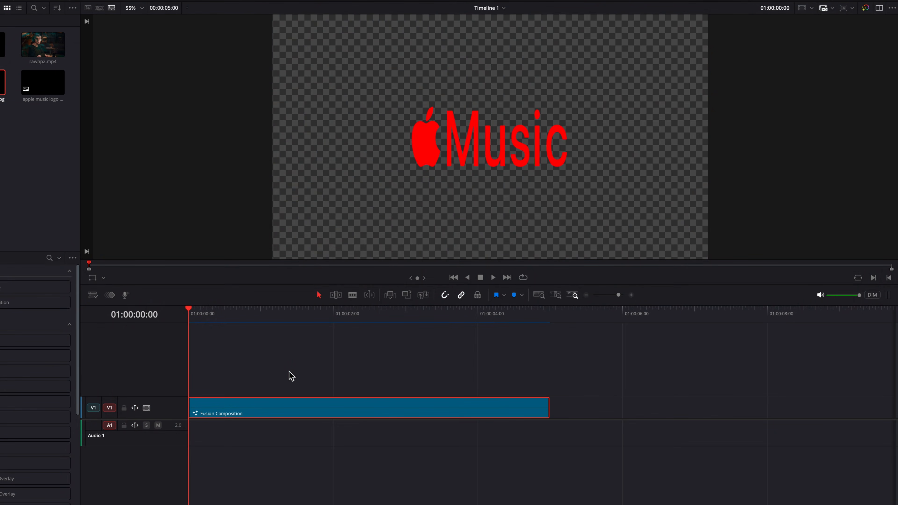
key("space")
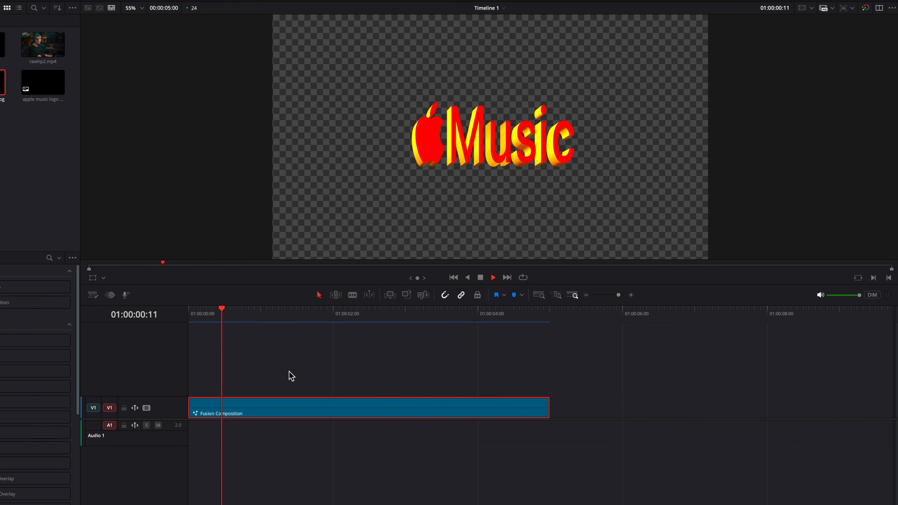
key("space")
left_click_drag(277, 321, 175, 321)
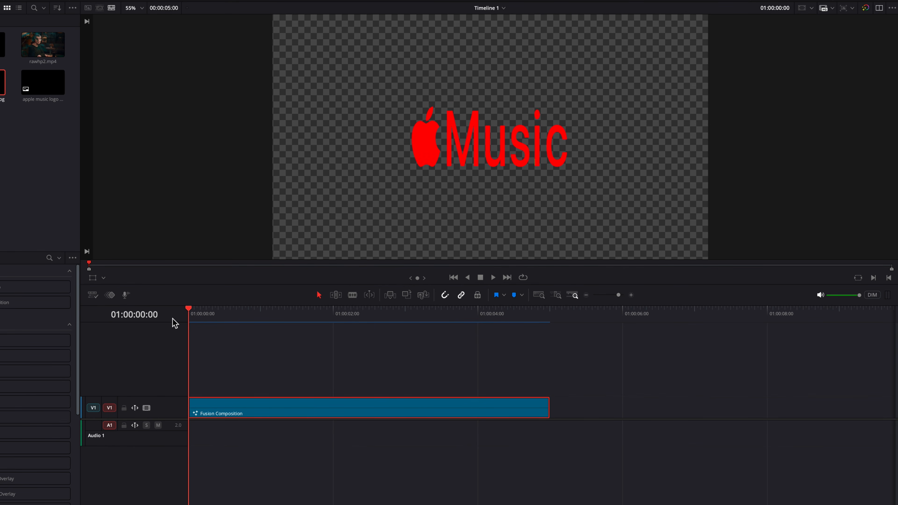
key("space")
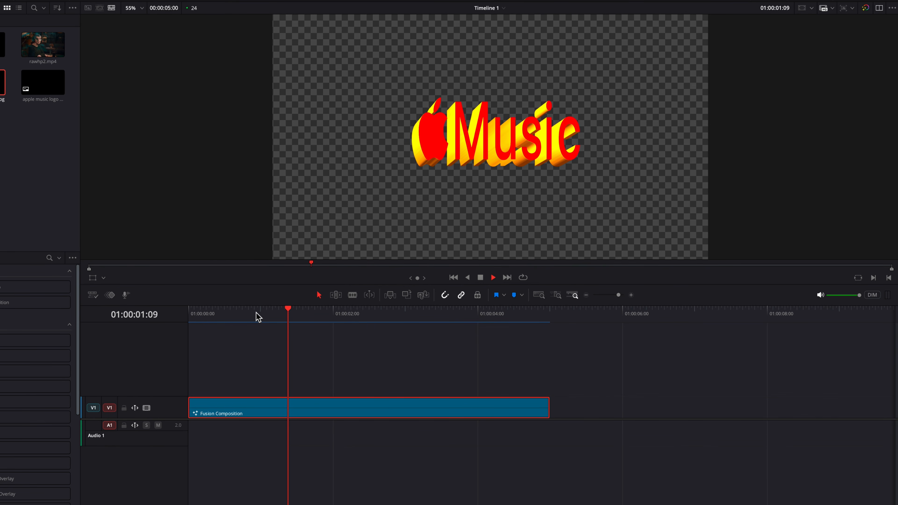
left_click_drag(241, 310, 196, 327)
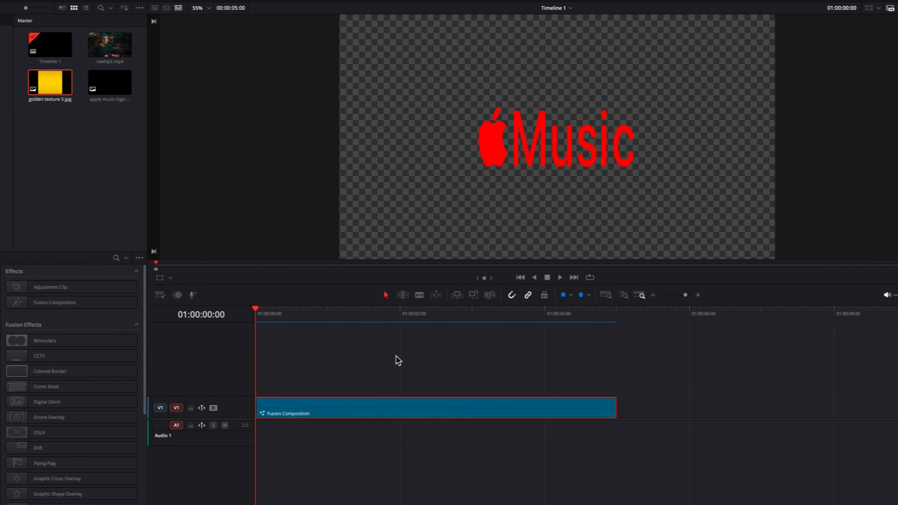
Move the Fusion Composition clip up to track V2 and place rawhp2.mp4 beneath it on V1.
left_click_drag(329, 405, 327, 386)
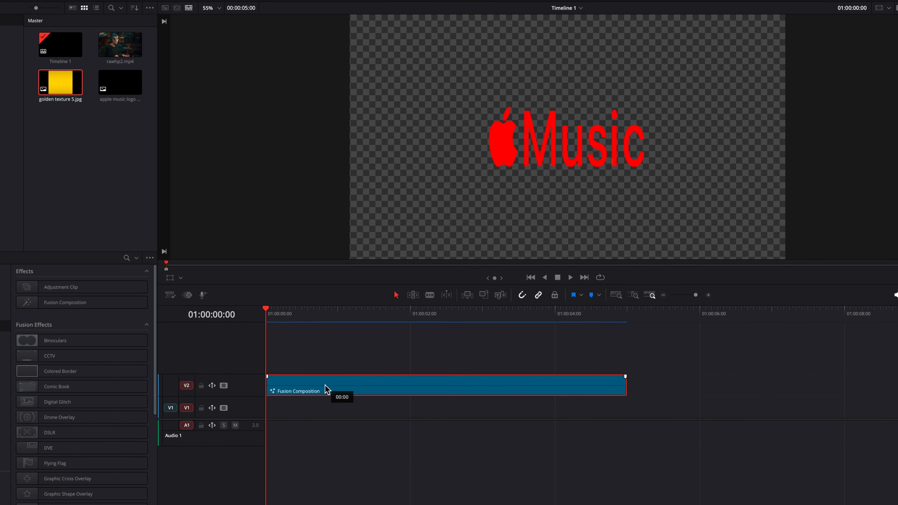
left_click_drag(120, 44, 290, 415)
left_click(305, 358)
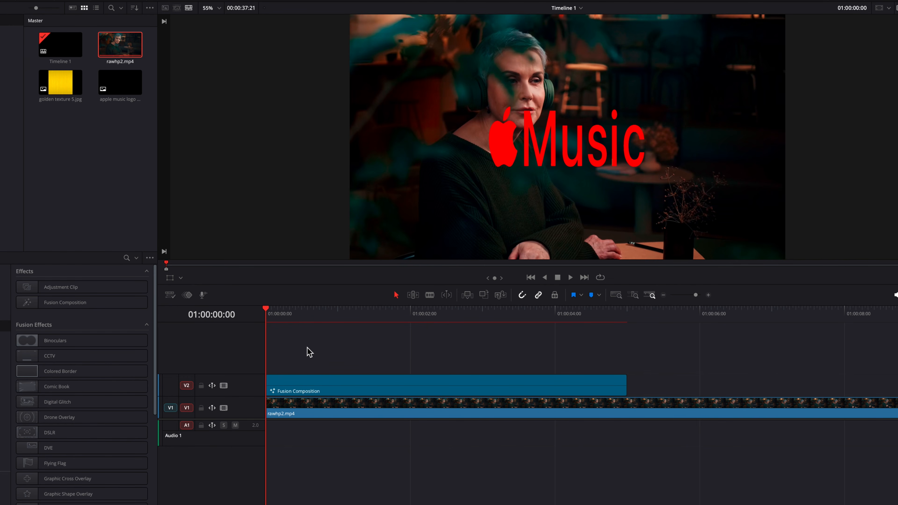
Play the timeline from the start several times to review the logo animation over the background footage.
key("space")
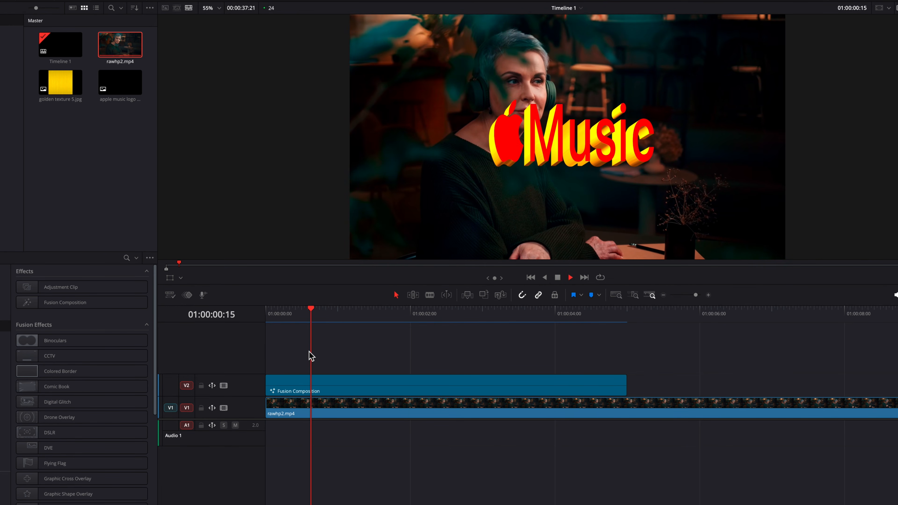
key("space")
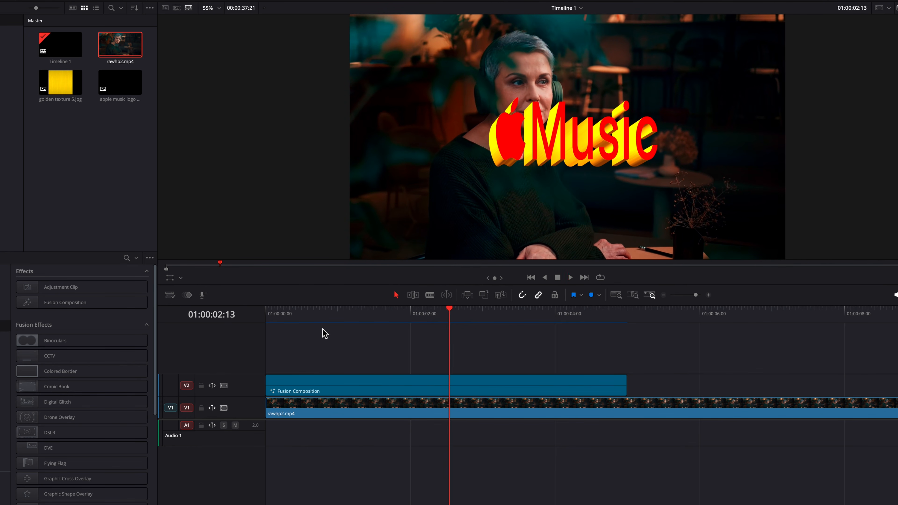
key("Home")
key("space")
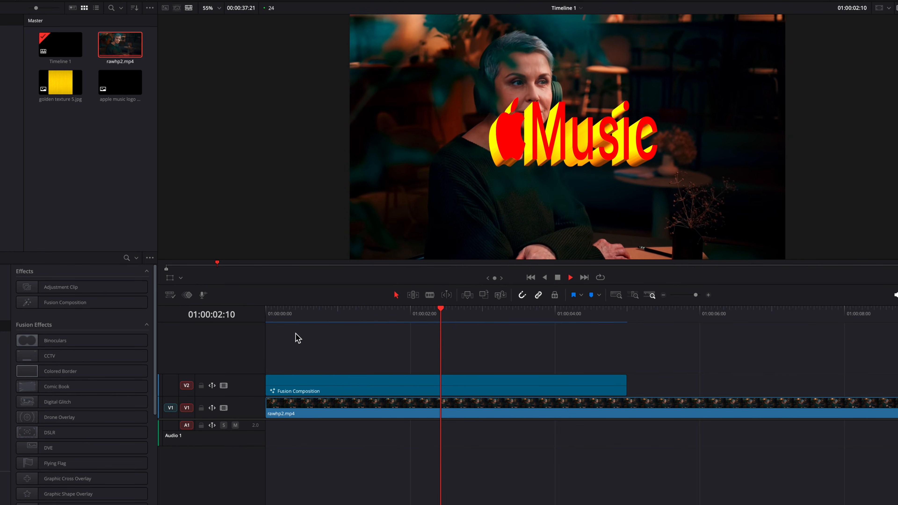
left_click(308, 312)
key("Home")
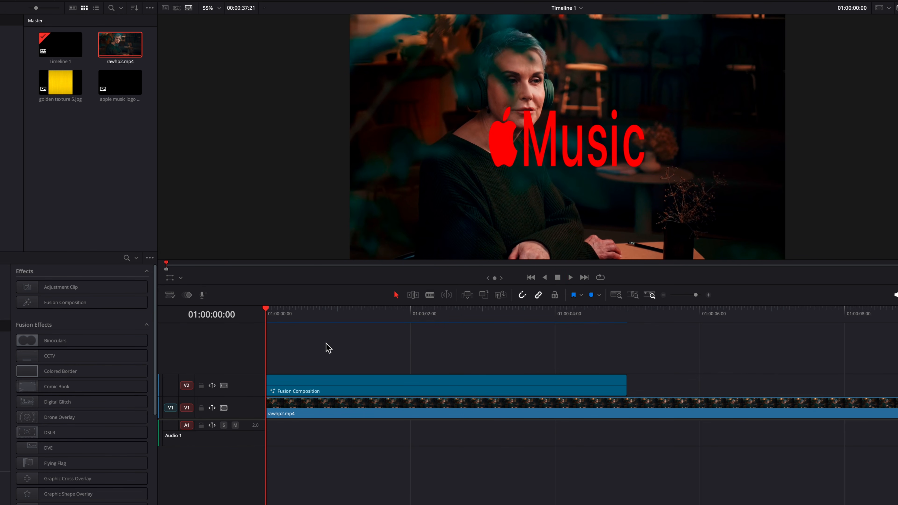
key("space")
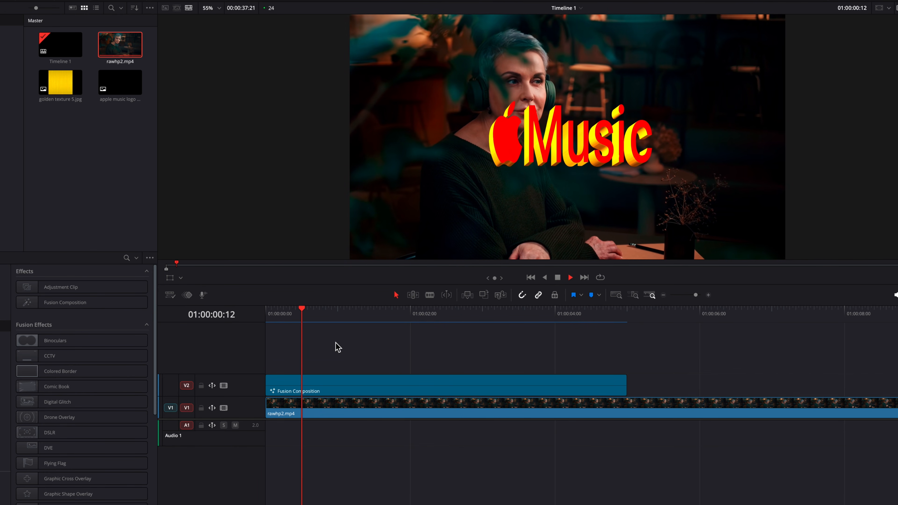
left_click_drag(326, 314, 257, 316)
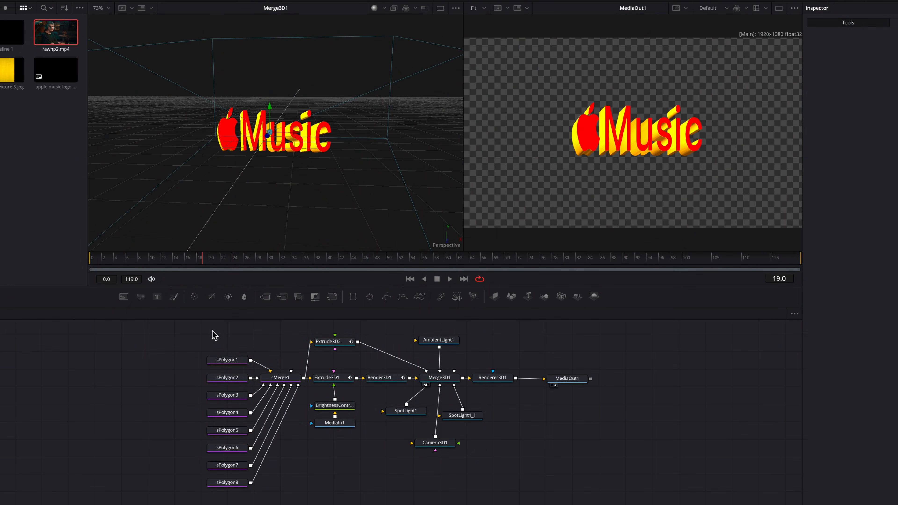
Return to the Fusion composition and shift Merge3D1 and the shape, extrude and bender nodes away from Renderer3D1.
left_click_drag(195, 327, 362, 497)
left_click_drag(347, 379, 280, 373)
left_click_drag(387, 379, 323, 373)
left_click_drag(436, 379, 390, 374)
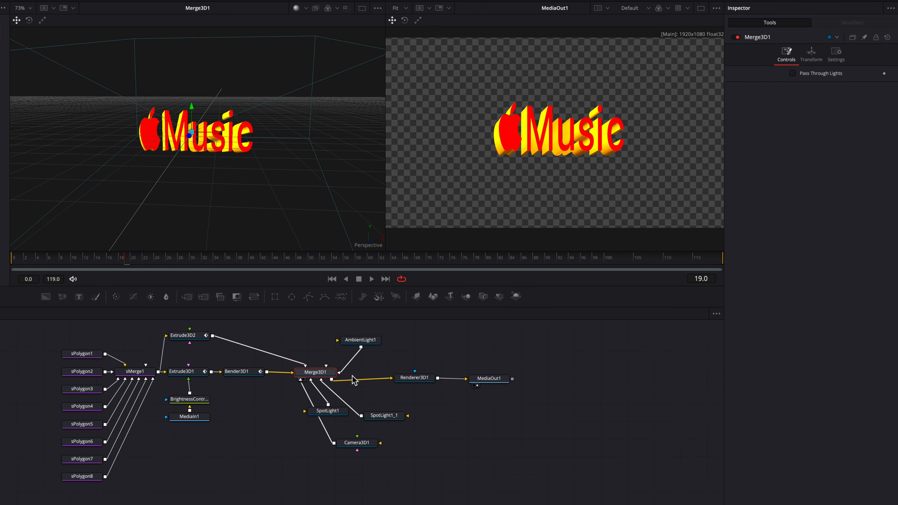
Delete the nodes sPolygon1 to sPolygon3 and sPolygon6 to sPolygon8, keeping only sPolygon4 and sPolygon5.
left_click(87, 389)
left_click(88, 408)
left_click(90, 426)
left_click(87, 407)
left_click_drag(40, 339, 101, 393)
key("Delete")
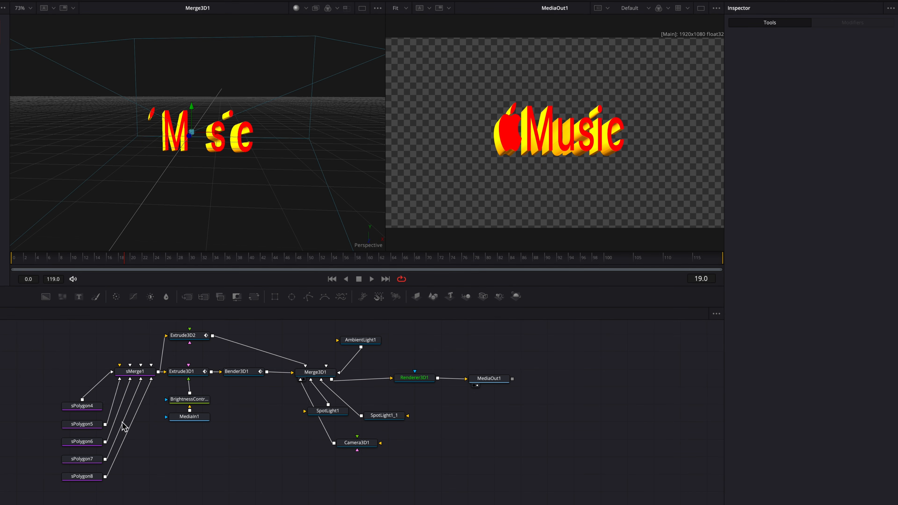
left_click(87, 426)
left_click_drag(44, 435, 115, 491)
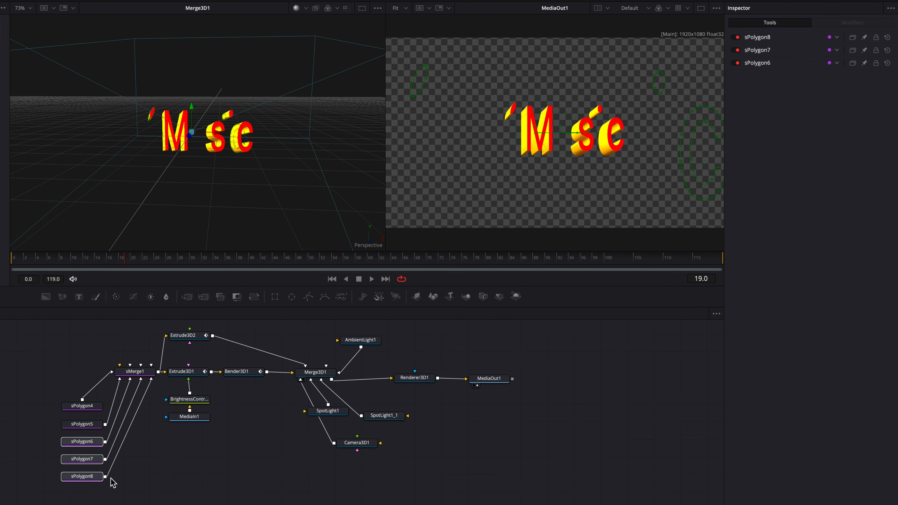
key("Delete")
Disconnect sPolygon5 from sMerge1, set it apart lower in the graph, and align sPolygon4 with sMerge1.
left_click(118, 383)
left_click_drag(89, 427, 87, 438)
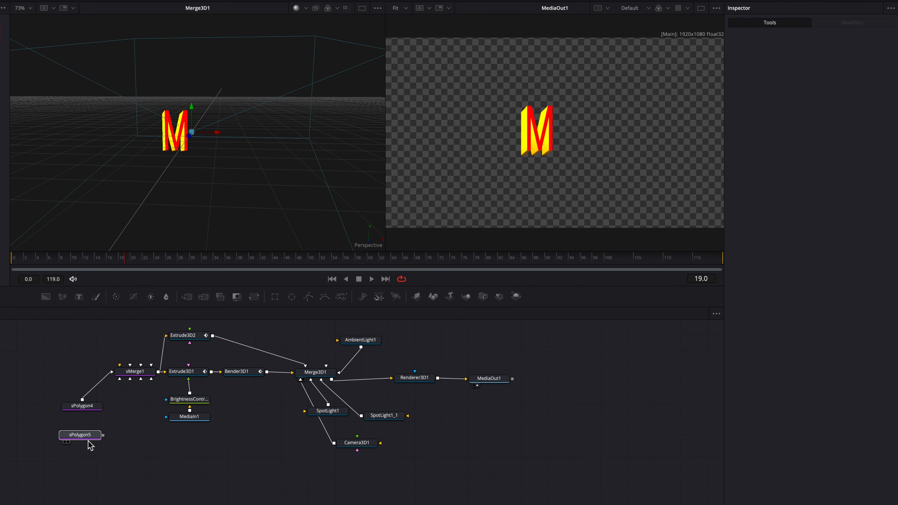
left_click_drag(88, 407, 90, 372)
Duplicate the sMerge1, Extrude3D1, Extrude3D2, Bender3D1, brightness/contrast and MediaIn1 nodes and feed sPolygon5 into the copied shape merge.
left_click_drag(136, 325, 243, 424)
key("ctrl+c")
key("ctrl+v")
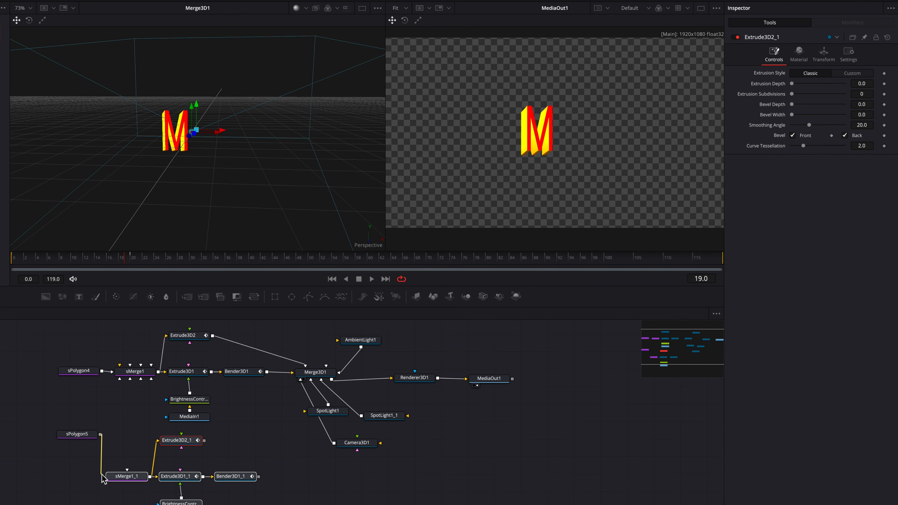
left_click_drag(77, 434, 63, 476)
Combine Extrude3D2_1 and Bender3D1_1 in a new Merge 3D node, connect it to Merge3D1, and scrub to frame 20.
scroll(281, 458, "down", 2)
left_click_drag(203, 417, 311, 350)
left_click(344, 456)
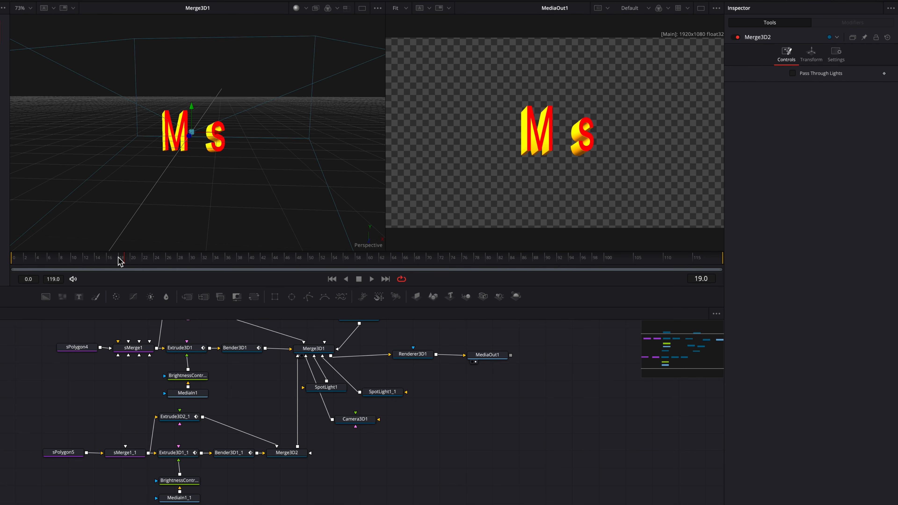
scroll(233, 377, "up", 1)
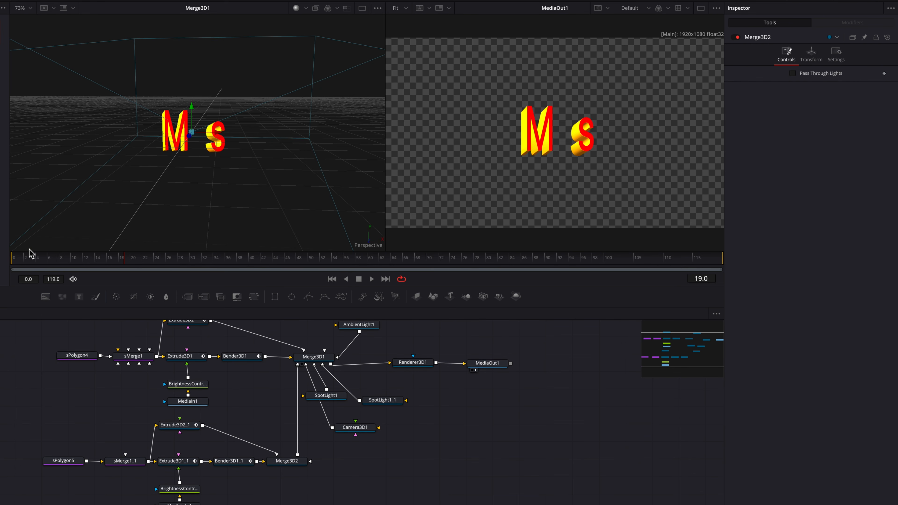
left_click_drag(46, 261, 138, 261)
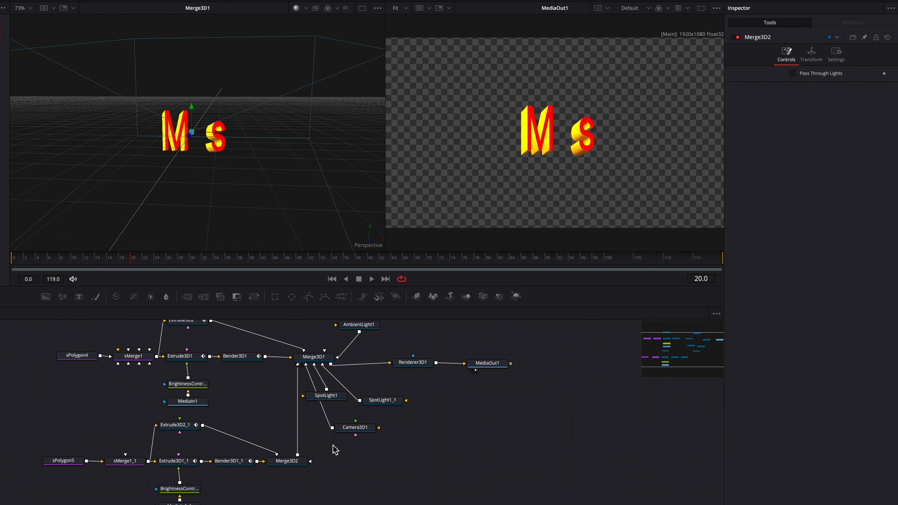
Delay the Extrusion Depth keyframes of Extrude3D1_1 by about 4 frames in the Spline editor.
left_click(189, 462)
scroll(276, 426, "down", 3)
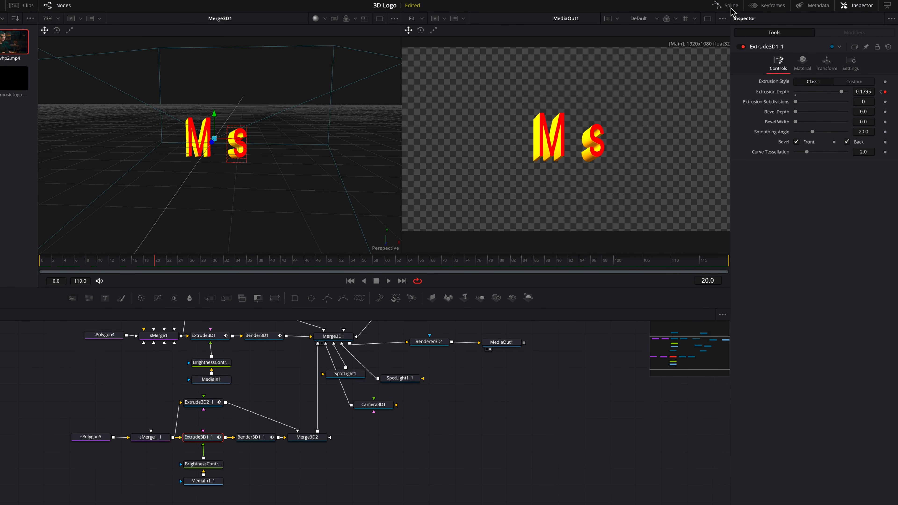
left_click(730, 8)
left_click(362, 359)
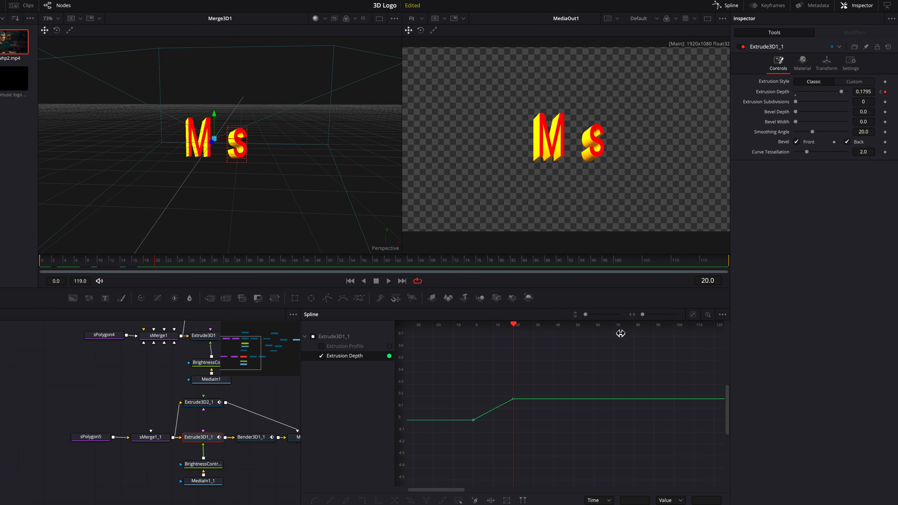
left_click_drag(473, 421, 480, 421)
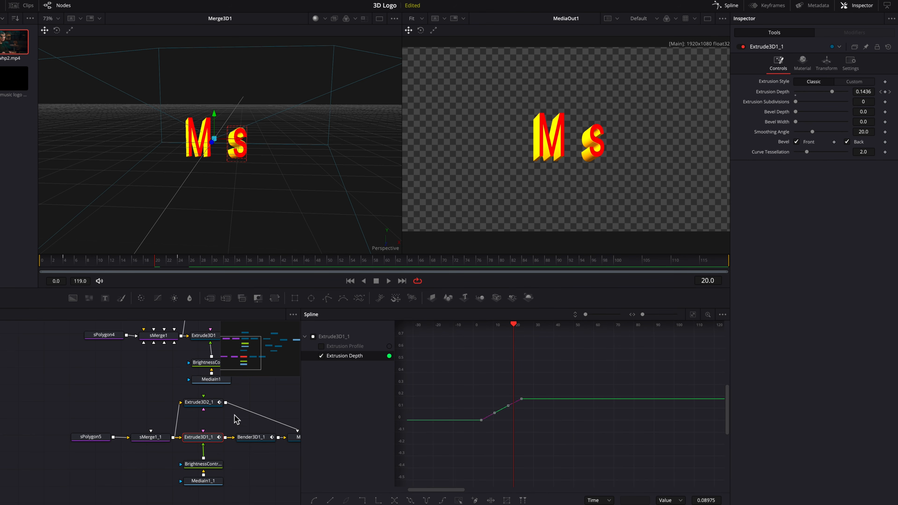
Delay the Bender3D1_1 keyframes in the Spline editor by about 4 frames.
left_click(251, 438)
left_click(333, 346)
left_click_drag(433, 476, 487, 476)
scroll(193, 405, "right", 1)
Delay all X, Y and Z Offset keyframes of Extrude3D2_1 so that they start at frame 4.
left_click(190, 404)
left_click(314, 338)
left_click(692, 316)
key("ctrl+a")
left_click_drag(432, 478, 482, 478)
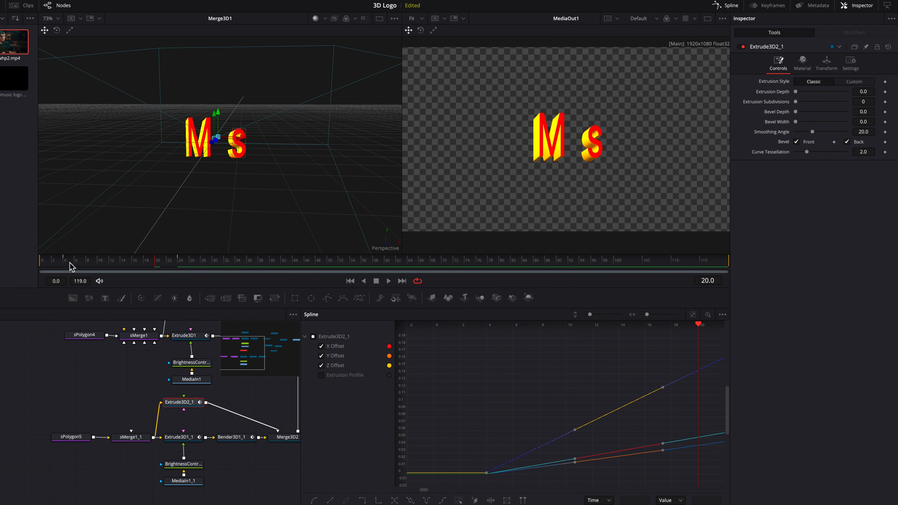
Scrub from frame 0 through 24 to check the offset between the two letters' animations, and close the Spline editor.
left_click(39, 268)
left_click_drag(39, 268, 67, 269)
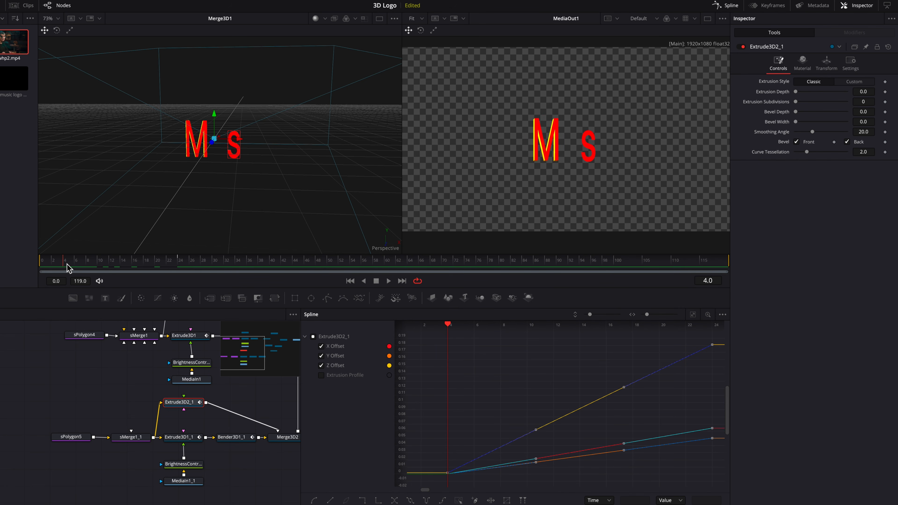
left_click_drag(69, 268, 181, 273)
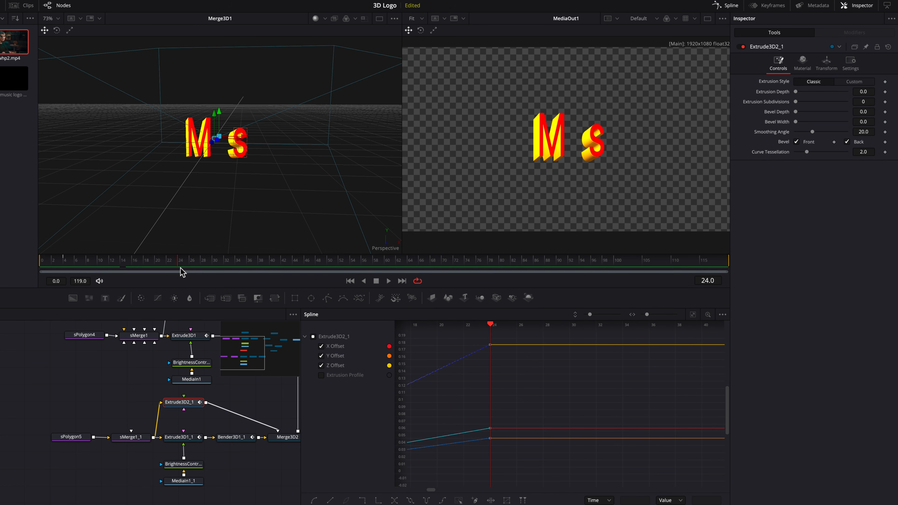
left_click(727, 7)
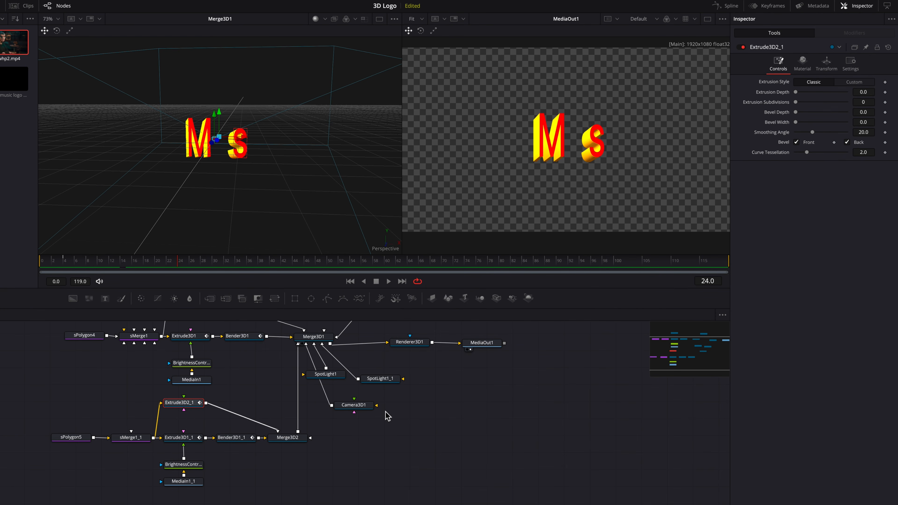